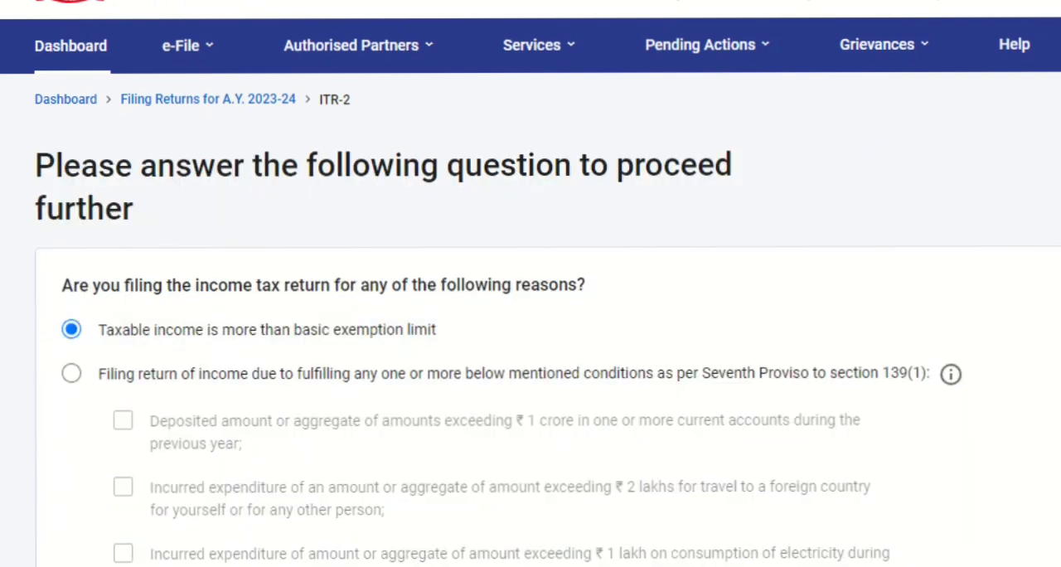
Proceed with taxable income above the basic exemption limit as the filing reason and review the General schedules
scroll(646, 201, "down", 3)
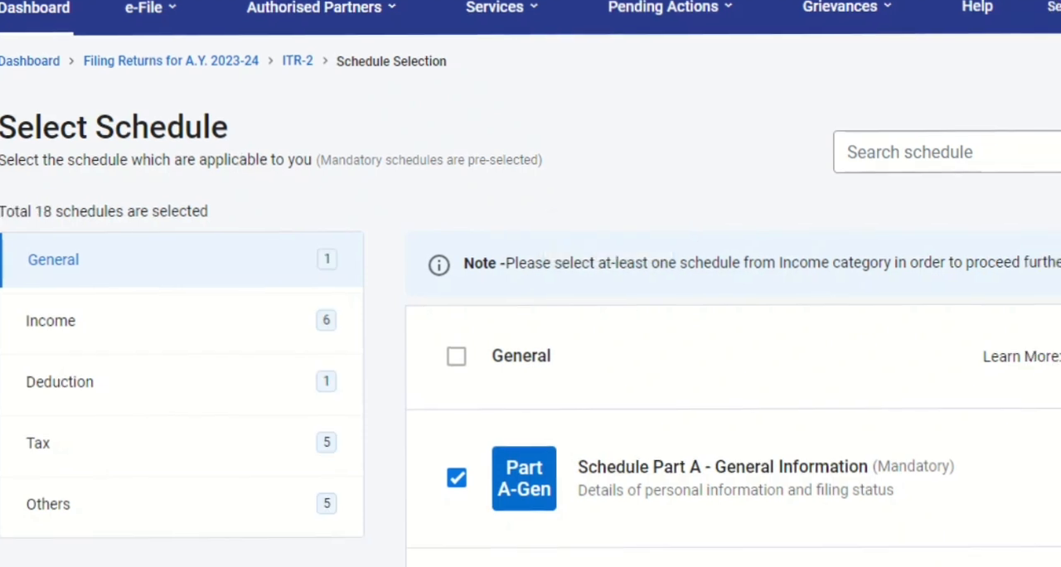
scroll(531, 283, "down", 4)
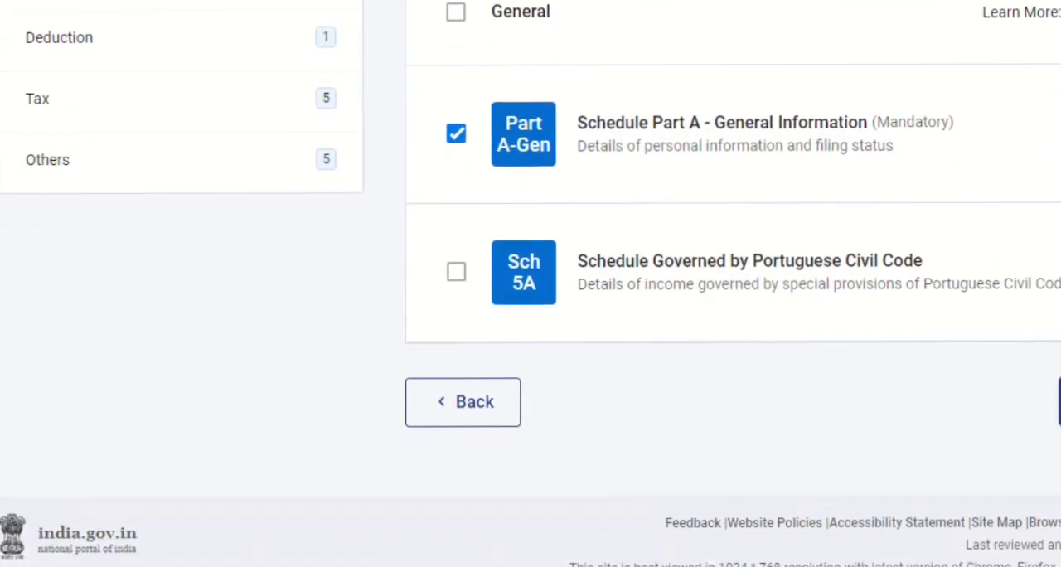
scroll(530, 284, "up", 1)
scroll(530, 283, "up", 2)
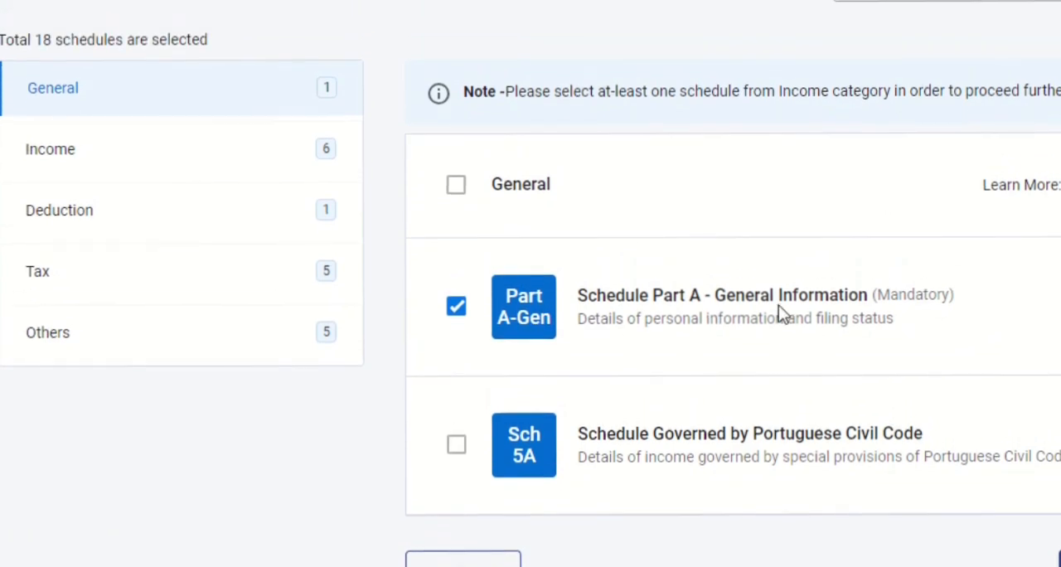
Examine the Income schedules to check which ones are selected for the return
left_click(146, 157)
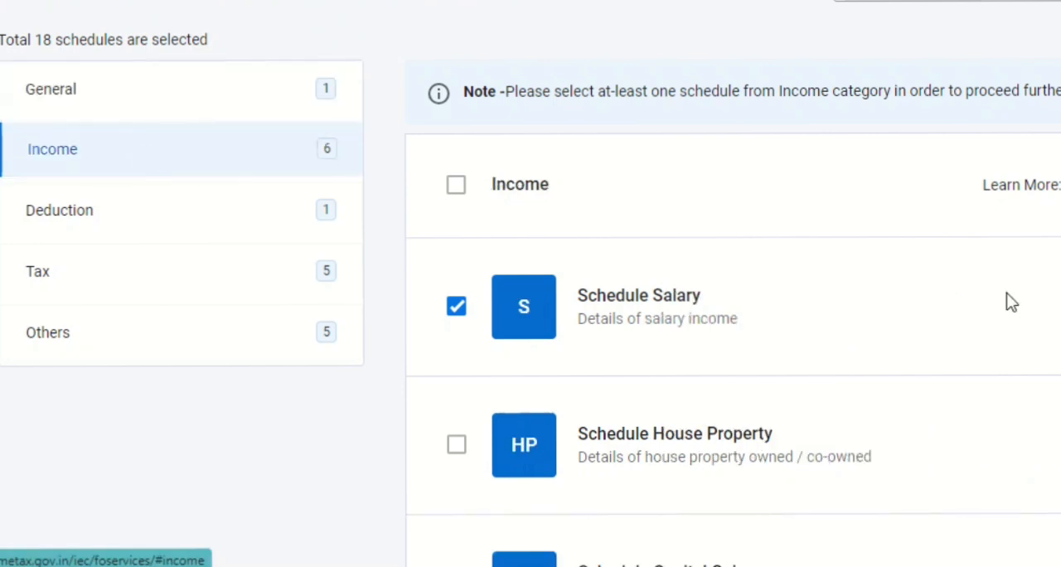
scroll(732, 332, "down", 4)
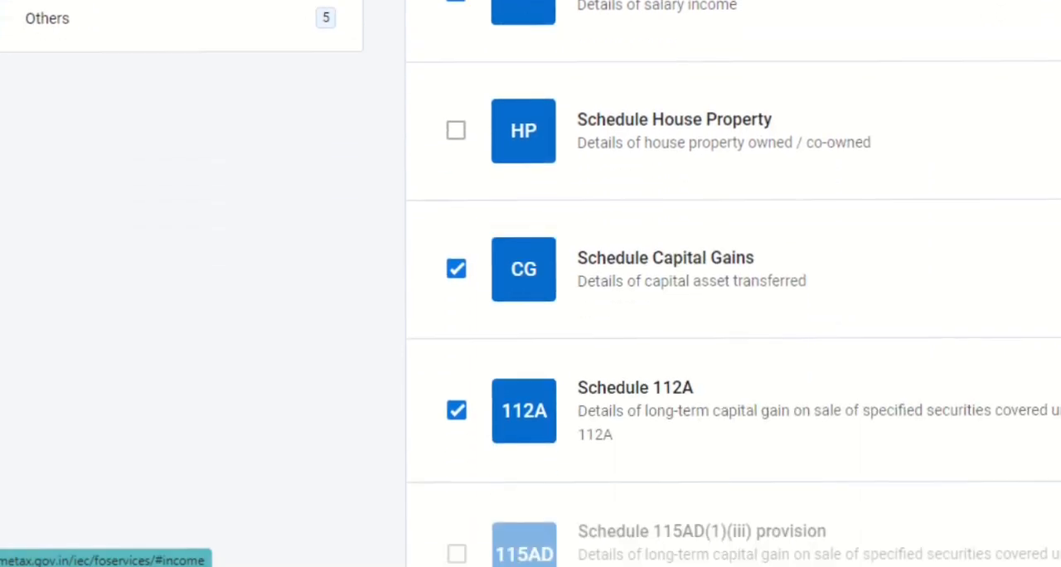
scroll(732, 332, "up", 1)
scroll(663, 131, "up", 1)
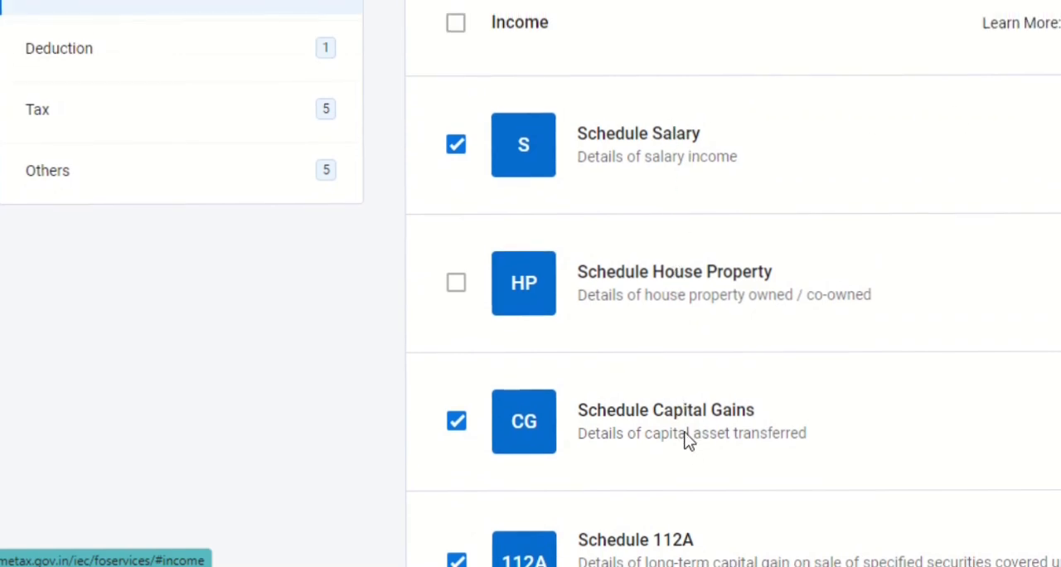
scroll(856, 166, "down", 5)
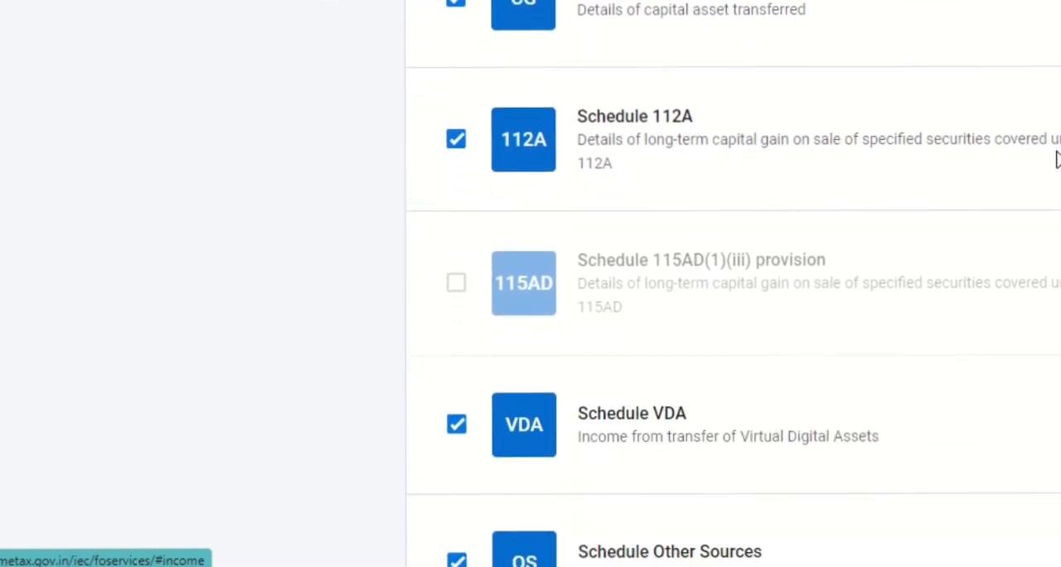
scroll(1056, 158, "down", 3)
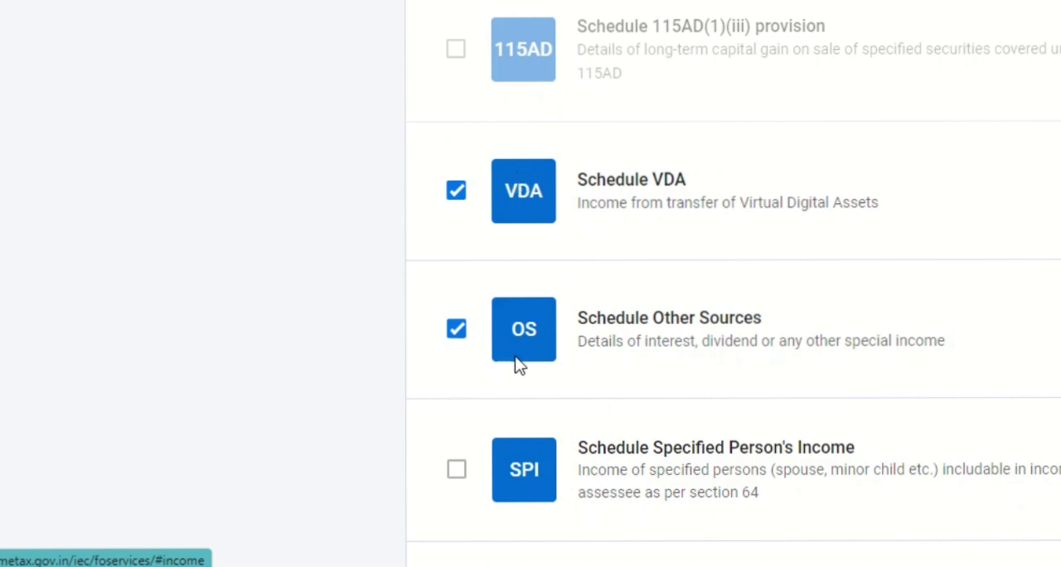
scroll(733, 283, "down", 4)
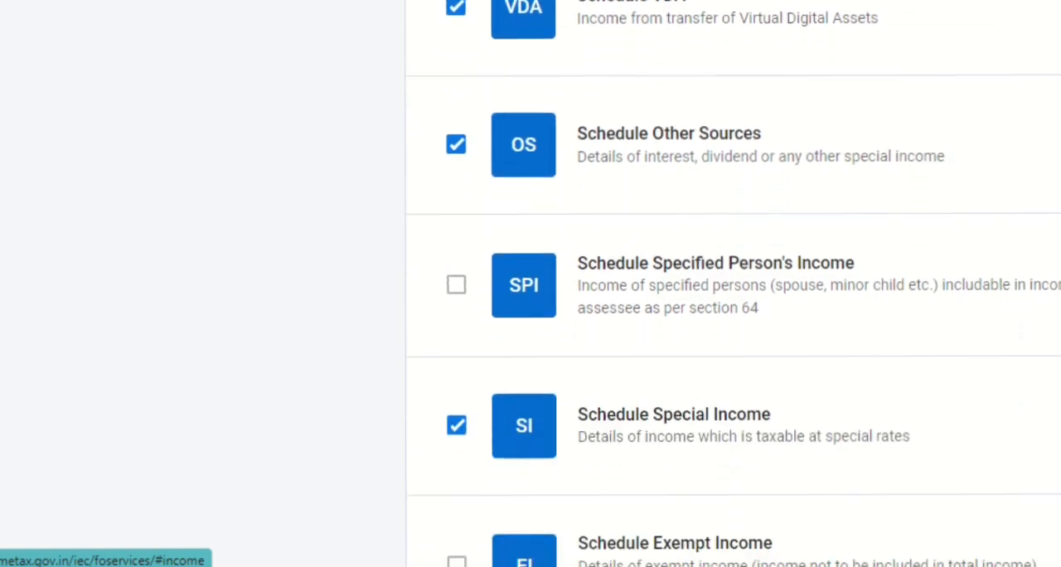
scroll(733, 283, "down", 2)
scroll(734, 284, "down", 6)
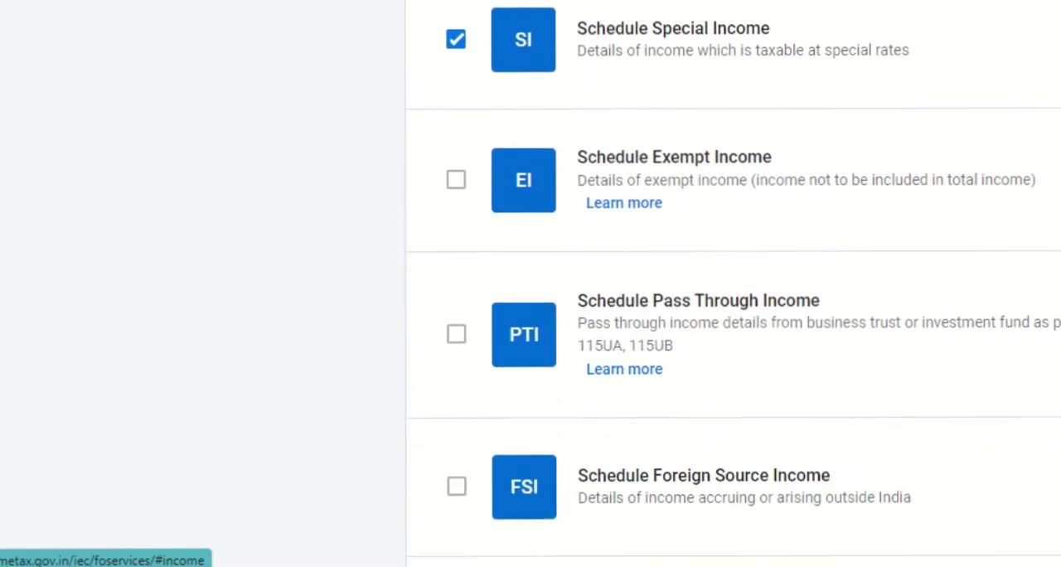
scroll(733, 283, "up", 3)
scroll(734, 284, "up", 13)
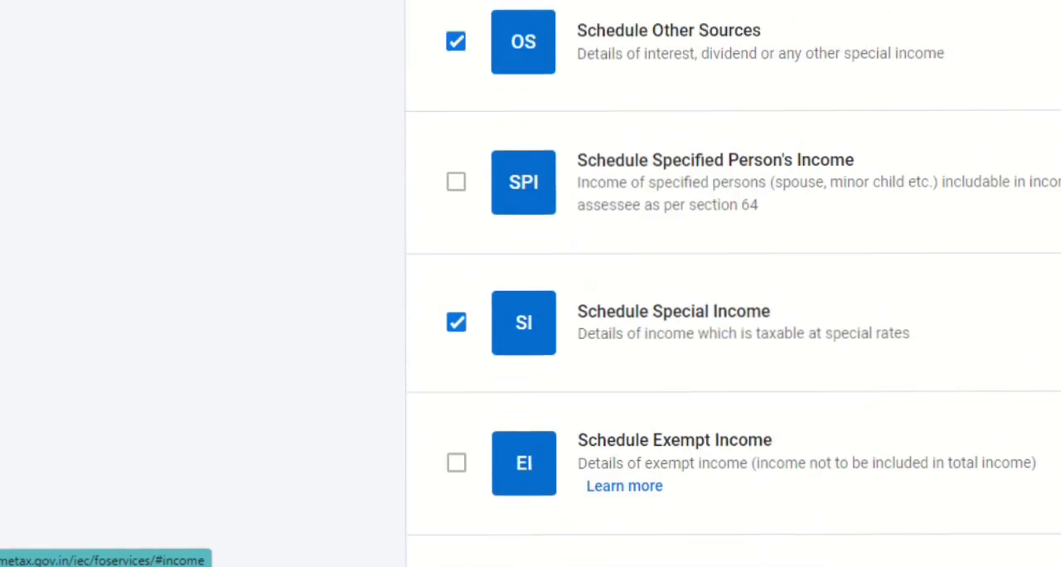
scroll(733, 283, "up", 4)
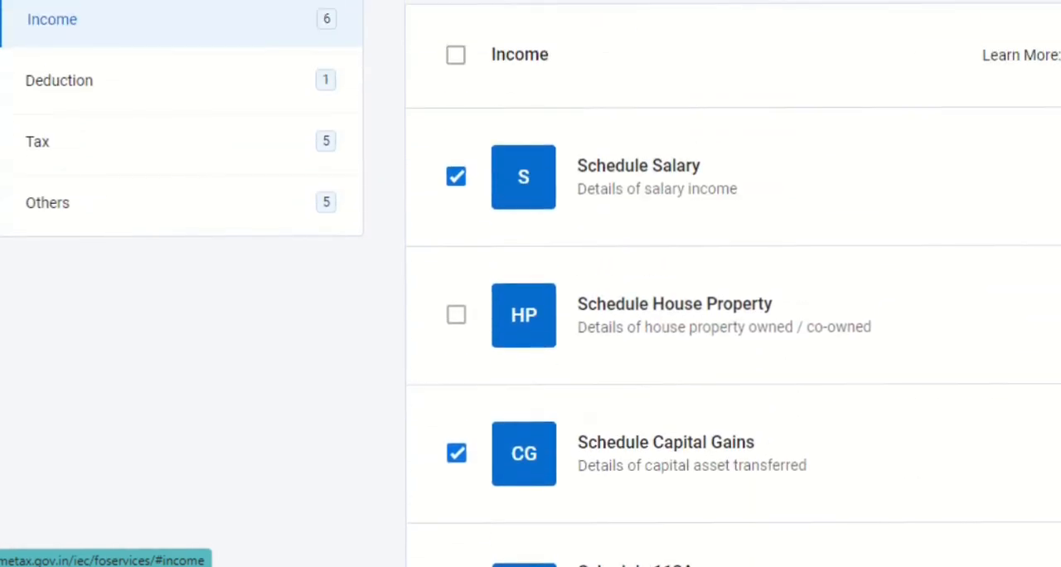
scroll(733, 283, "down", 3)
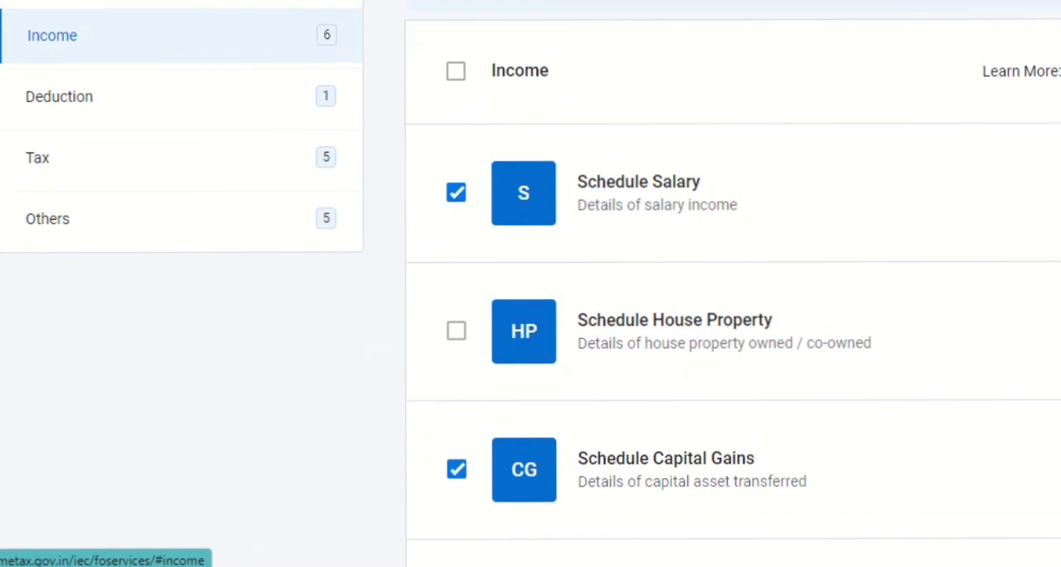
scroll(530, 283, "down", 2)
scroll(874, 92, "up", 4)
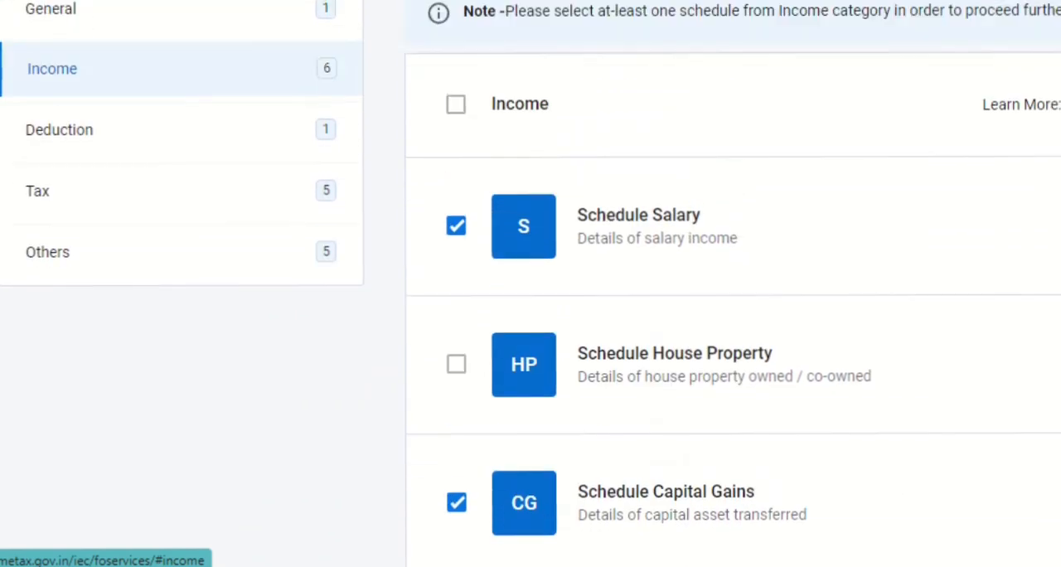
Examine the Deduction schedules, from Section 80G through Chapter VI-A, and check their selection
left_click(136, 249)
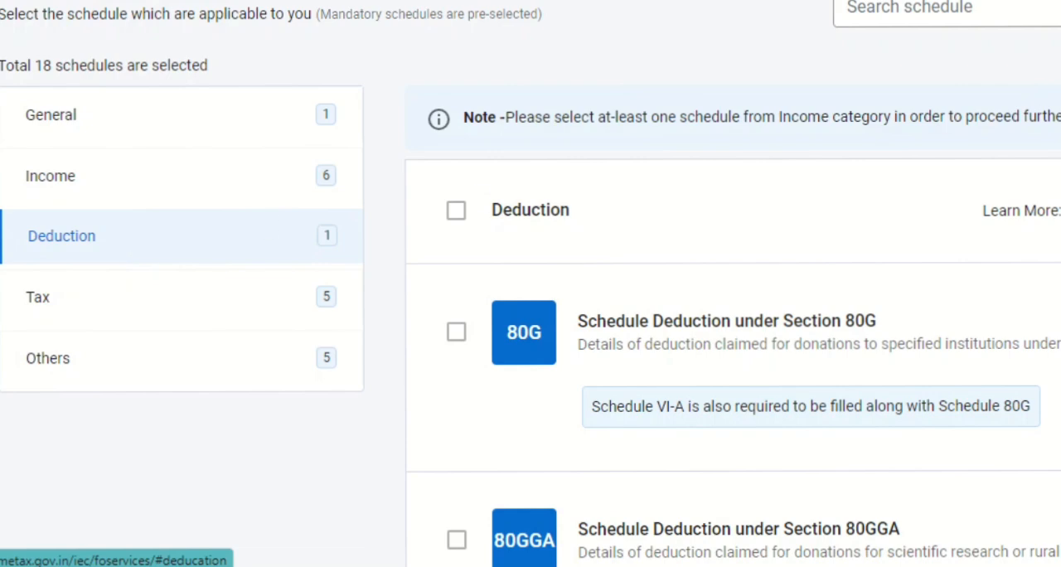
scroll(729, 332, "down", 5)
scroll(729, 331, "up", 3)
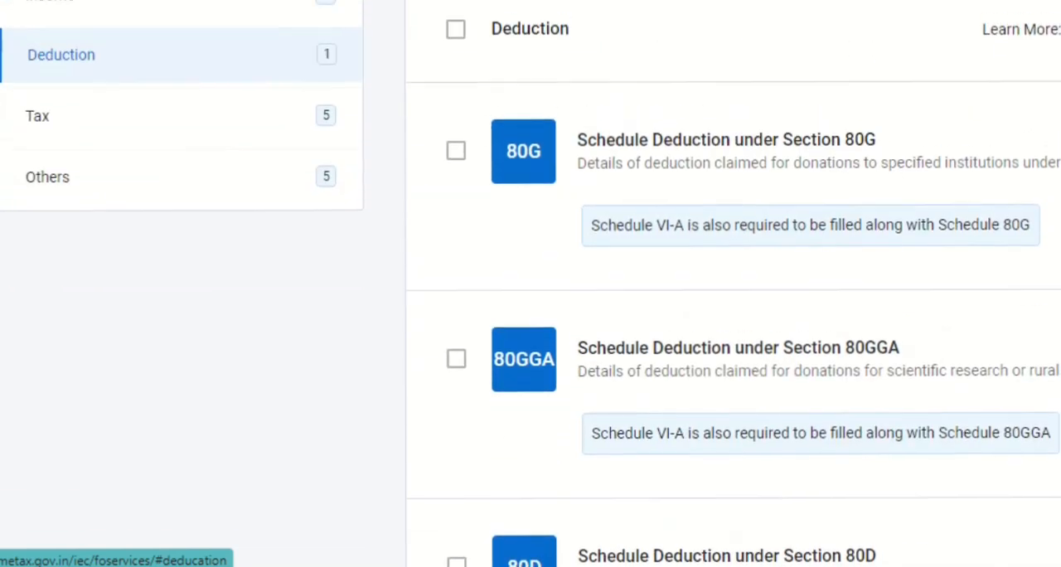
scroll(730, 331, "up", 4)
scroll(729, 332, "down", 8)
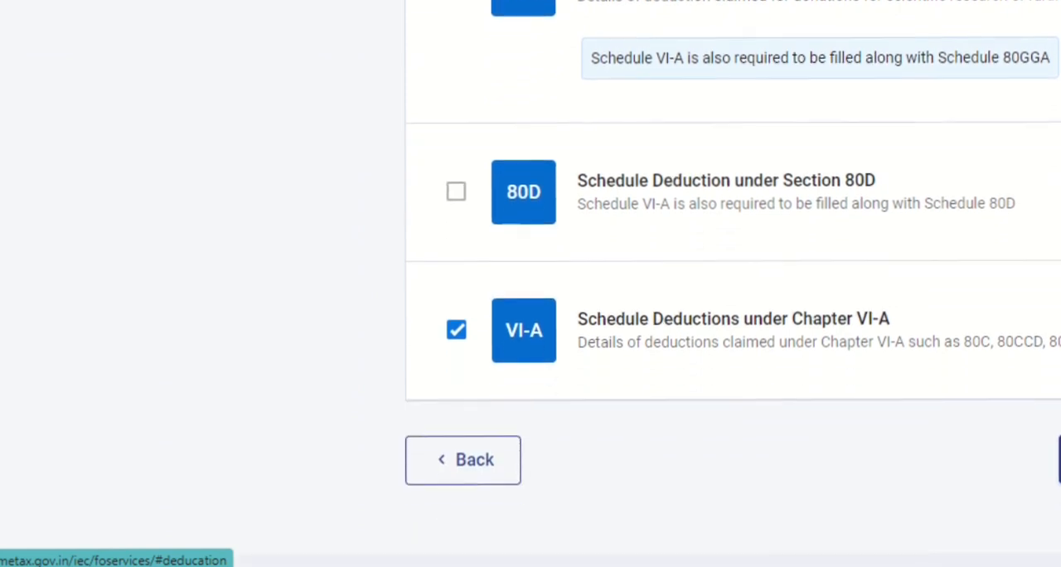
scroll(729, 331, "up", 1)
Accept the schedule selection along with its note and continue to the schedule questions
left_click(1059, 471)
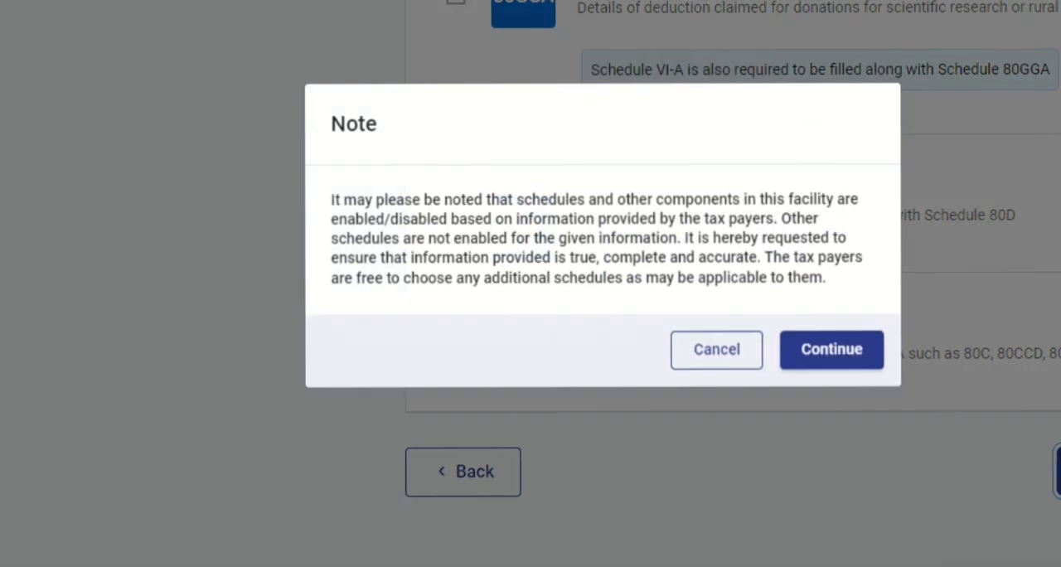
left_click(801, 358)
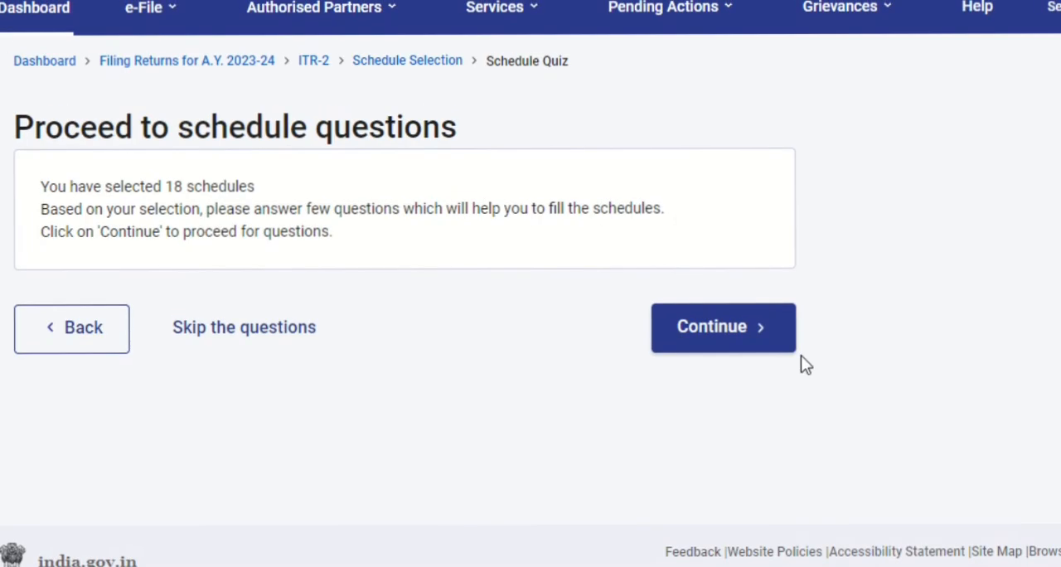
left_click(699, 330)
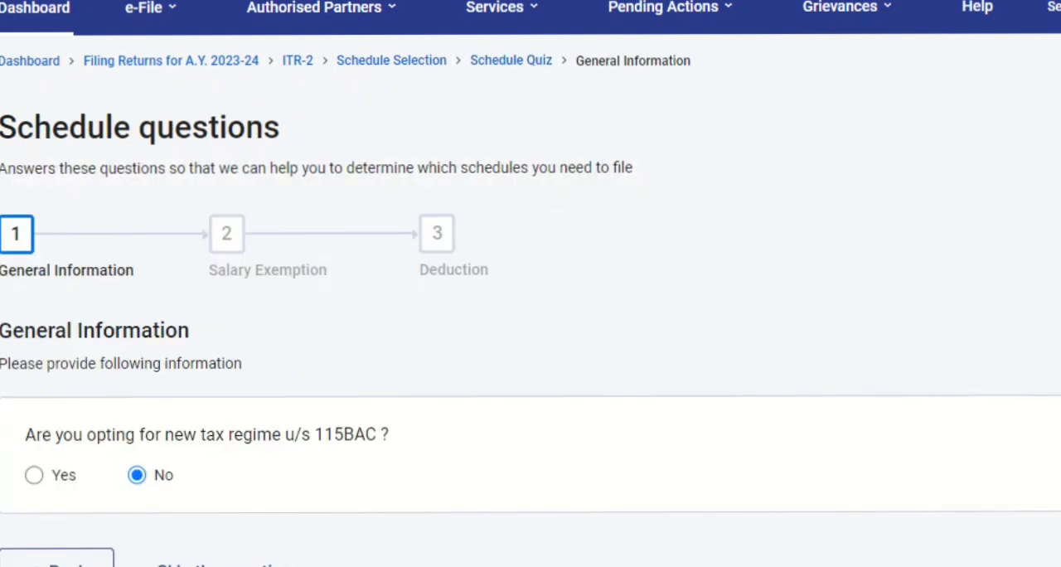
Keep No for opting into the new tax regime u/s 115BAC and skip the salary exemption questions
scroll(530, 332, "down", 3)
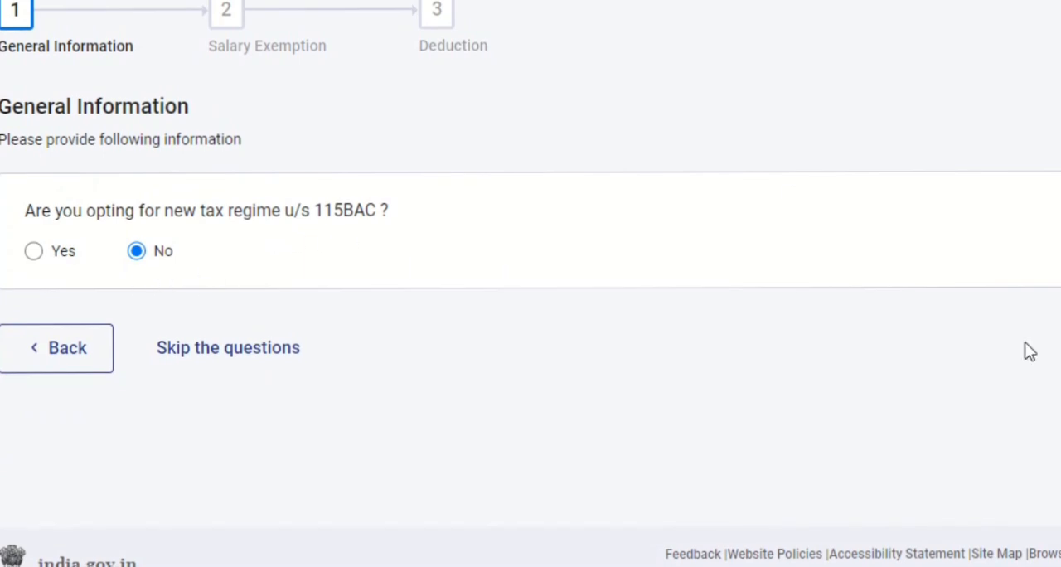
left_click(1056, 348)
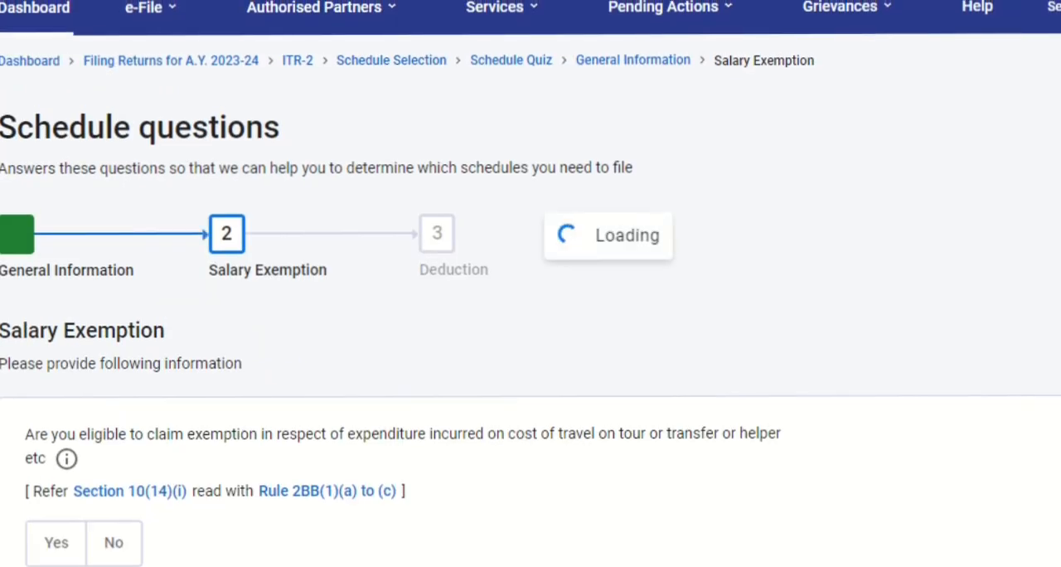
scroll(530, 331, "down", 5)
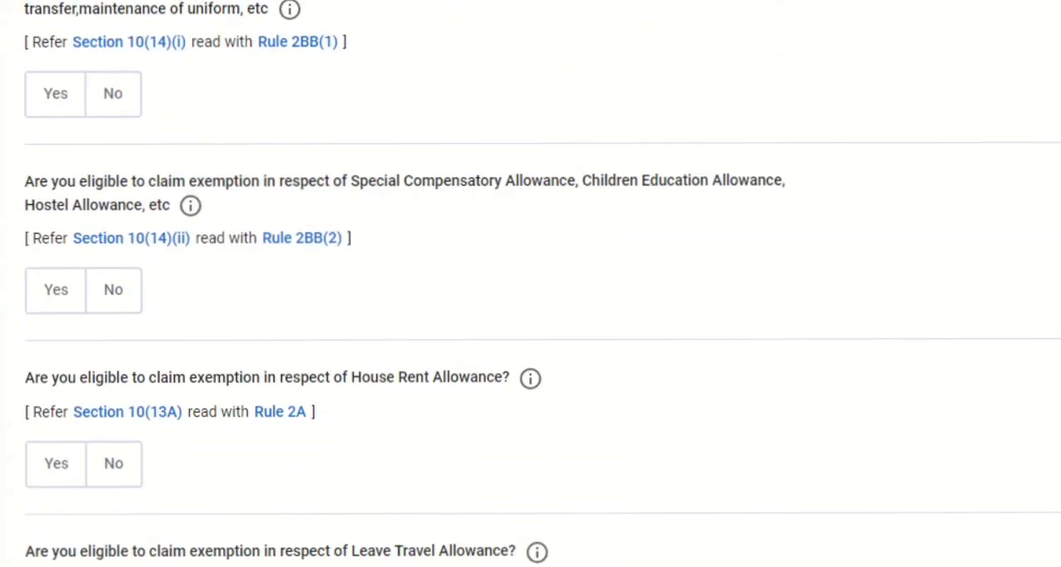
scroll(530, 331, "down", 8)
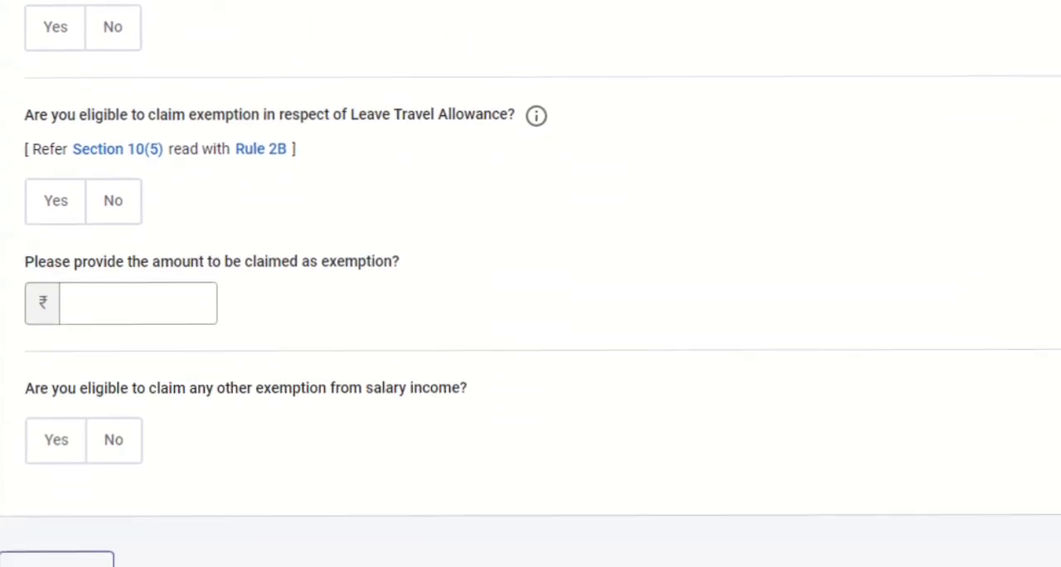
left_click(183, 386)
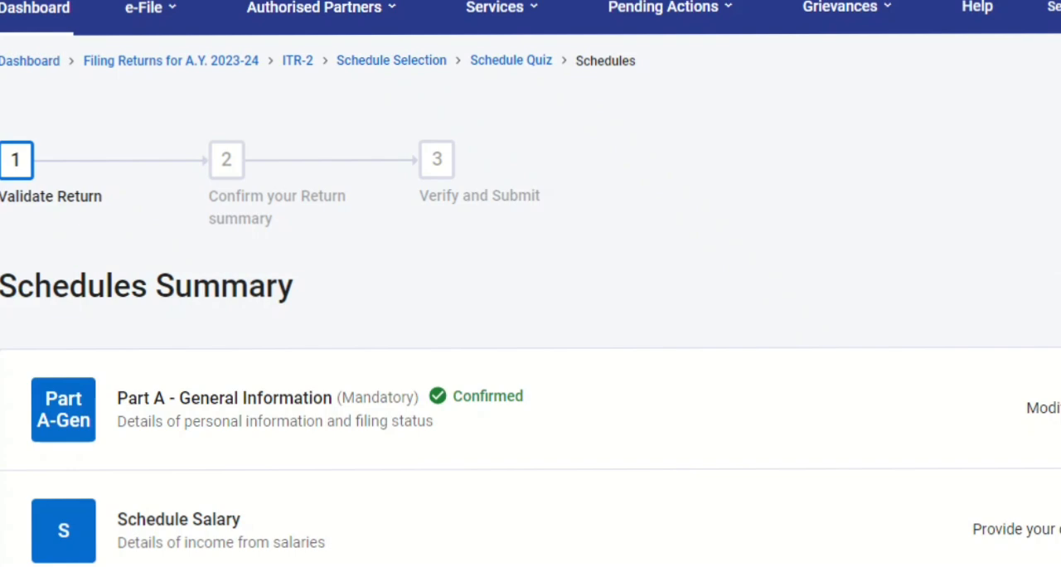
Review the listed schedules in the Schedules Summary and open Schedule Salary
scroll(530, 298, "down", 15)
scroll(530, 298, "down", 5)
scroll(531, 298, "up", 12)
scroll(891, 83, "up", 5)
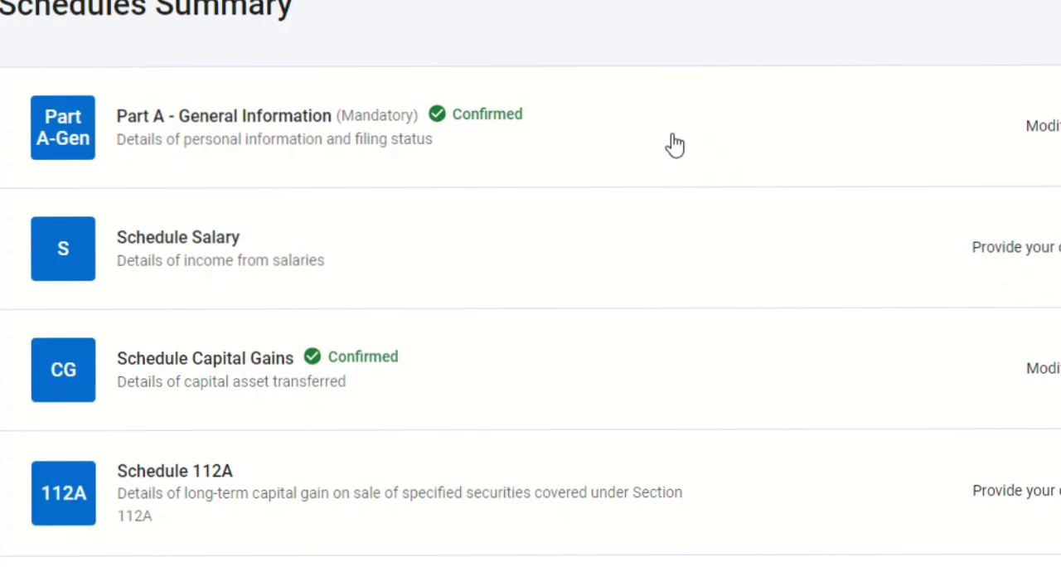
left_click(428, 263)
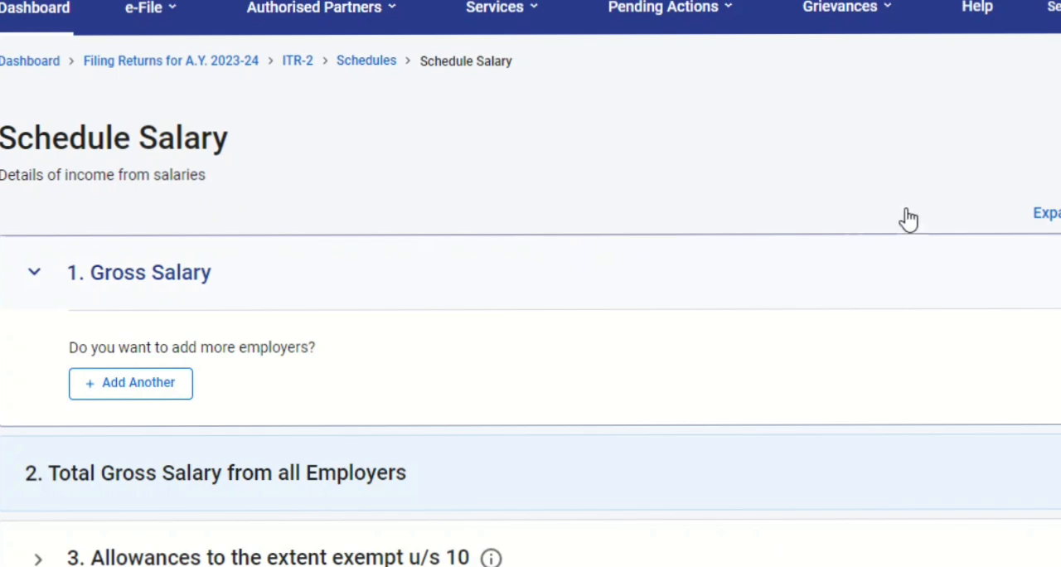
Review the gross salary, allowances and deductions sections and confirm Schedule Salary
scroll(530, 332, "down", 8)
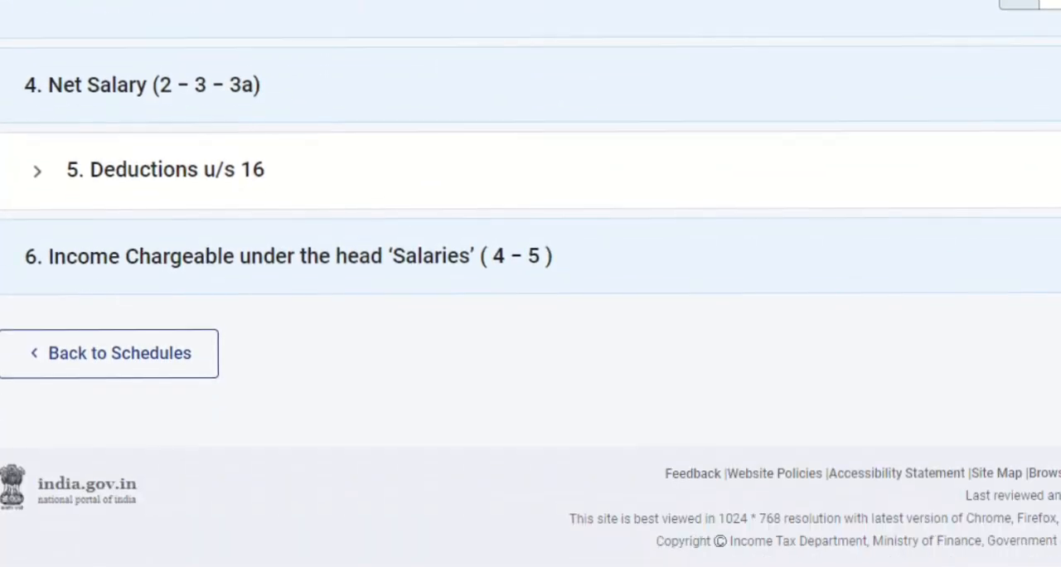
scroll(531, 332, "up", 6)
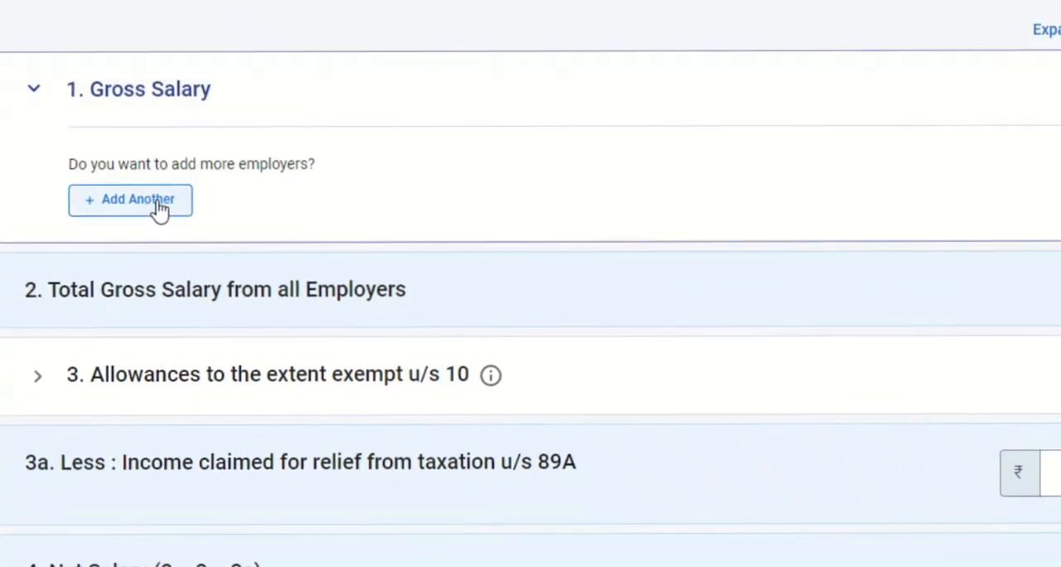
scroll(531, 332, "down", 6)
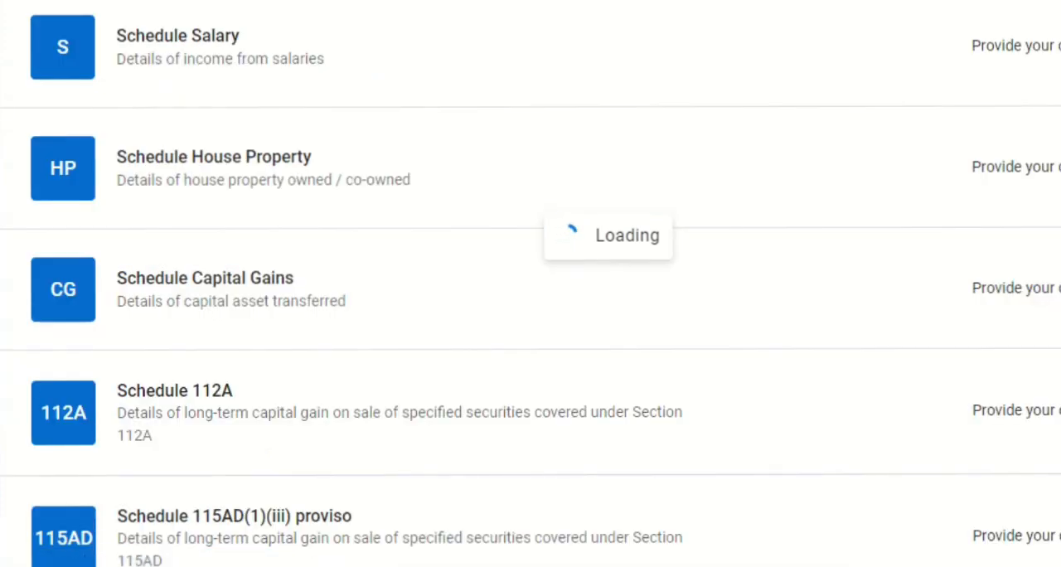
scroll(760, 126, "down", 5)
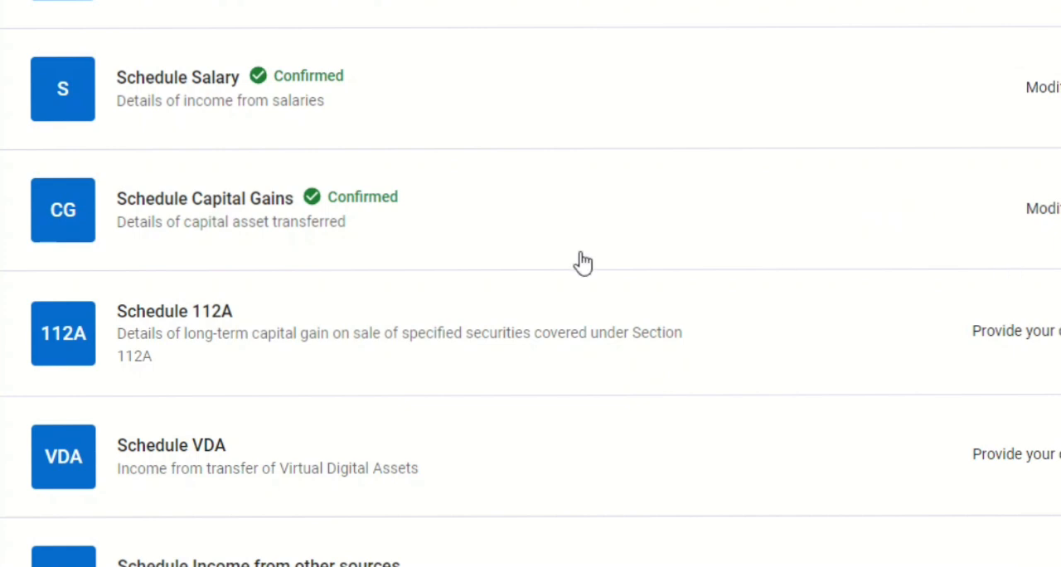
Open Schedule Capital Gains and continue with the STT-paid equity assets under sections 111A and 112A as the types sold
left_click(1051, 209)
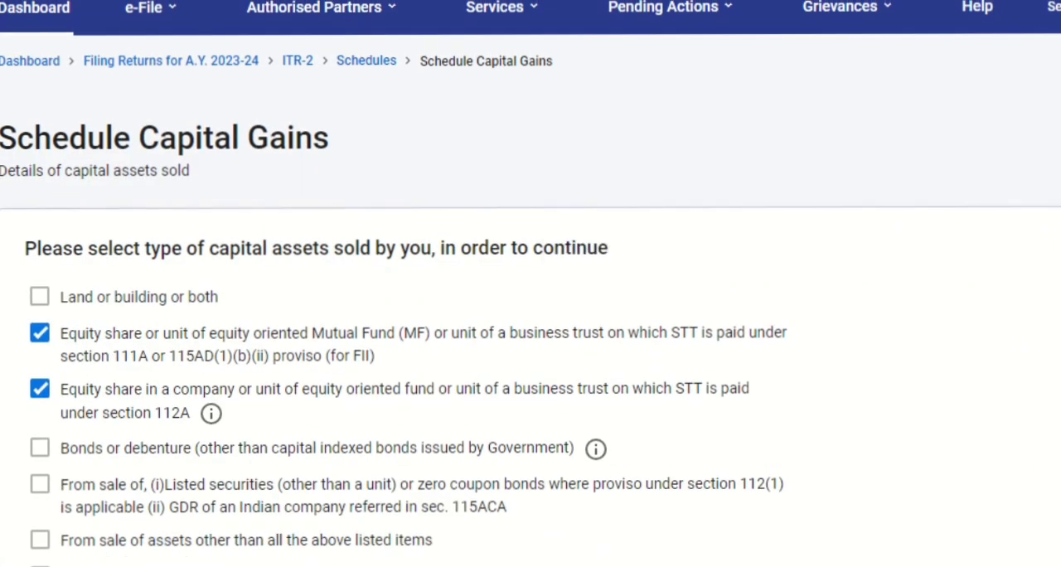
scroll(531, 332, "down", 3)
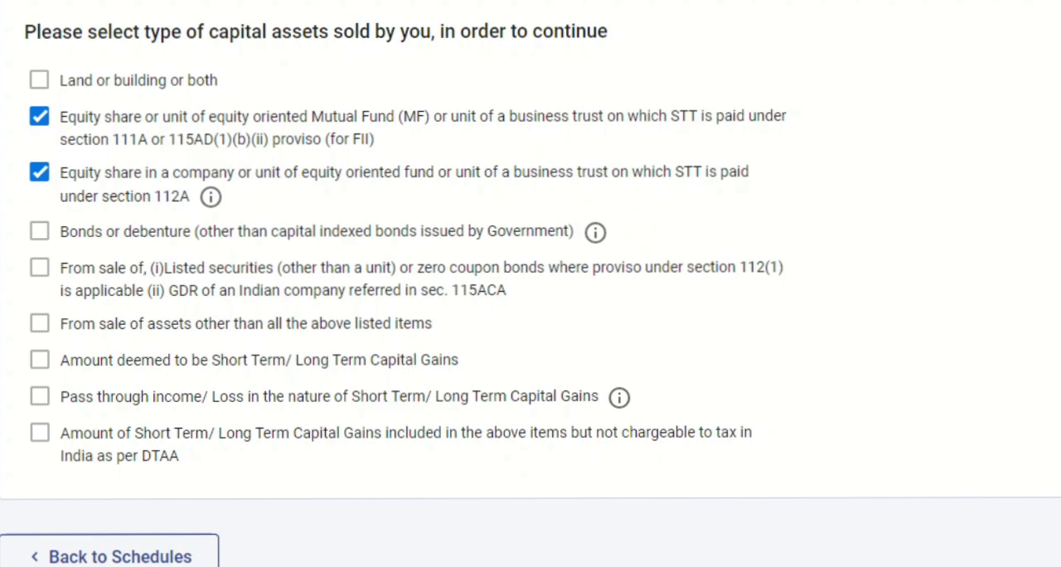
scroll(530, 282, "down", 1)
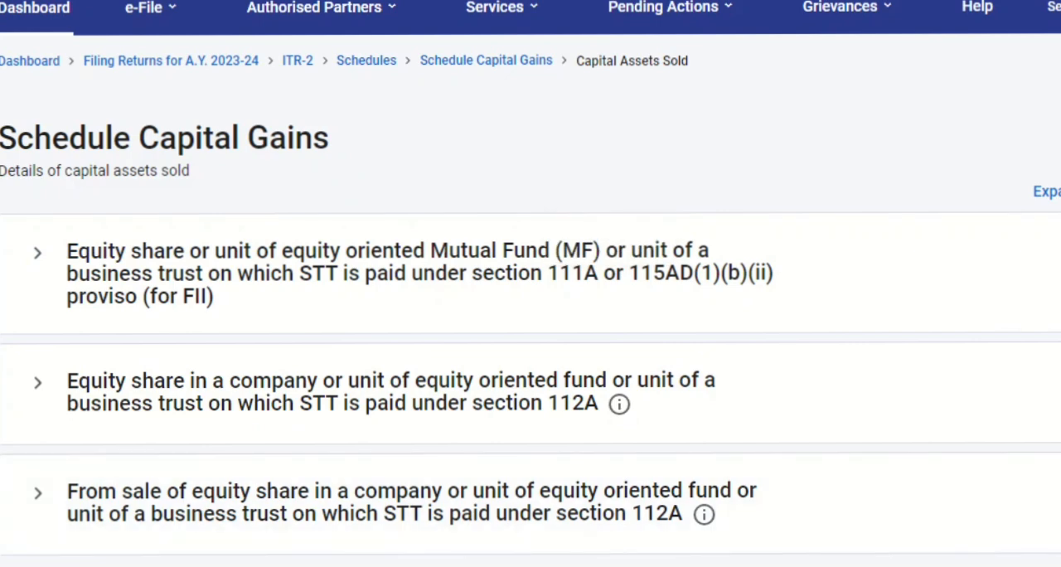
scroll(876, 52, "down", 3)
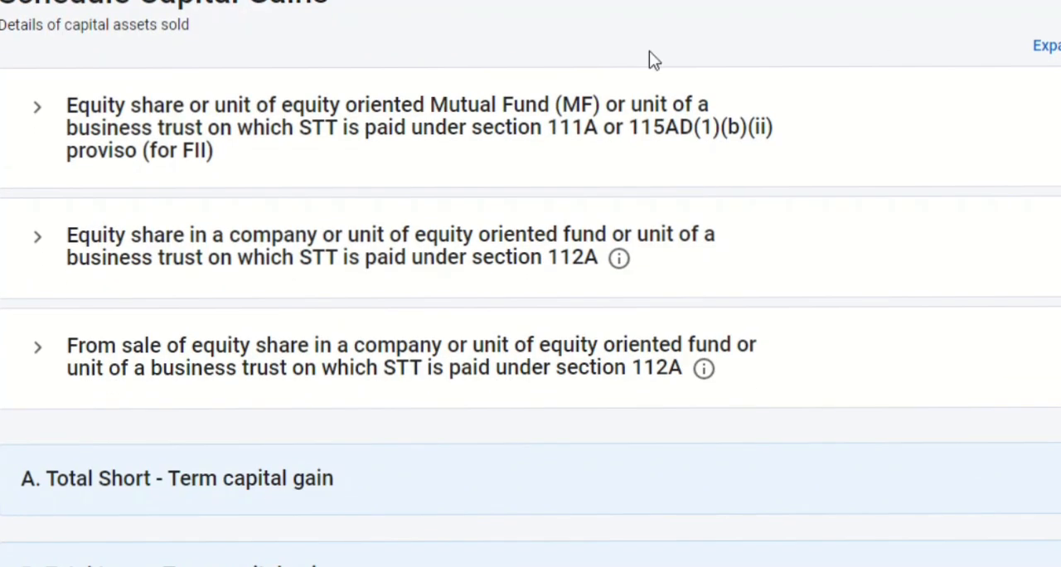
Add sale details for STT-paid equity under Section 111A with a full value of consideration of 2,00,000
left_click(583, 152)
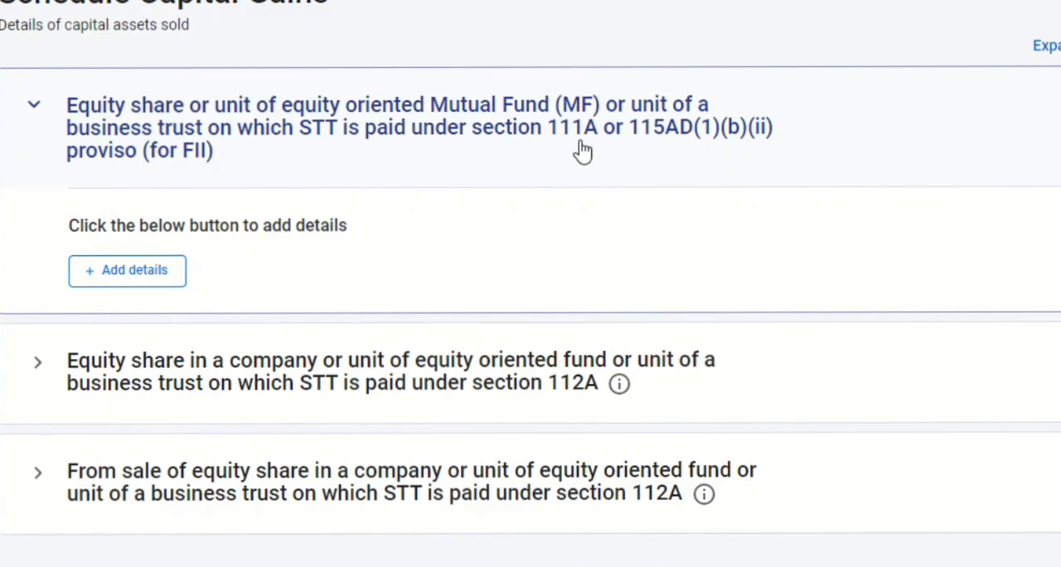
left_click(98, 267)
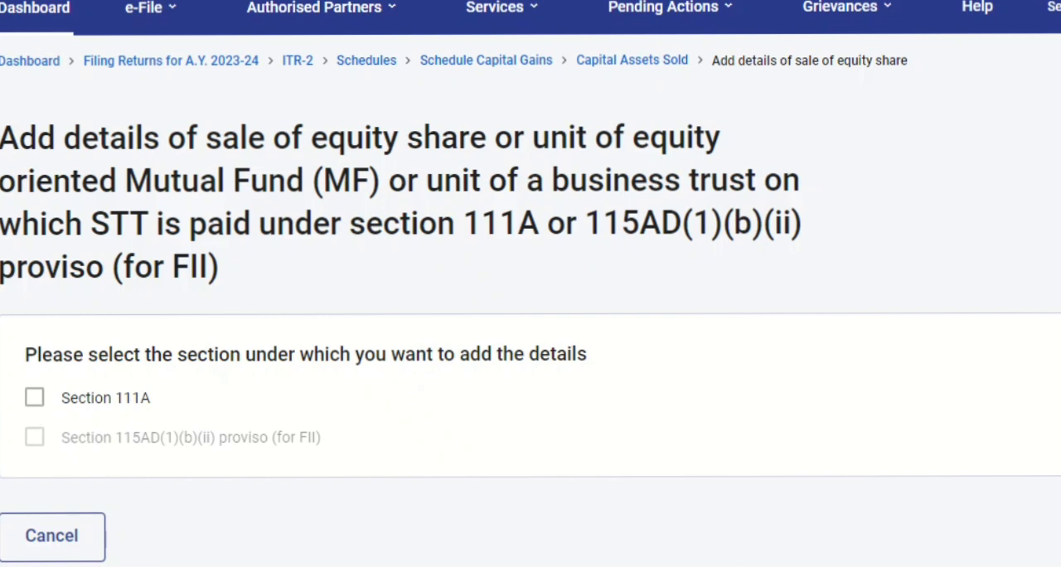
left_click(34, 397)
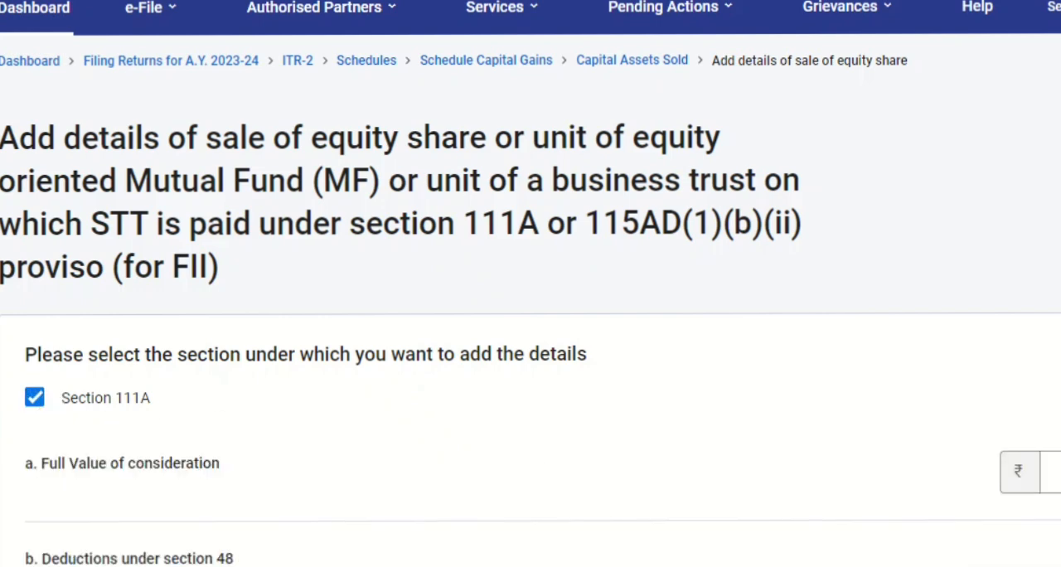
scroll(249, 147, "down", 3)
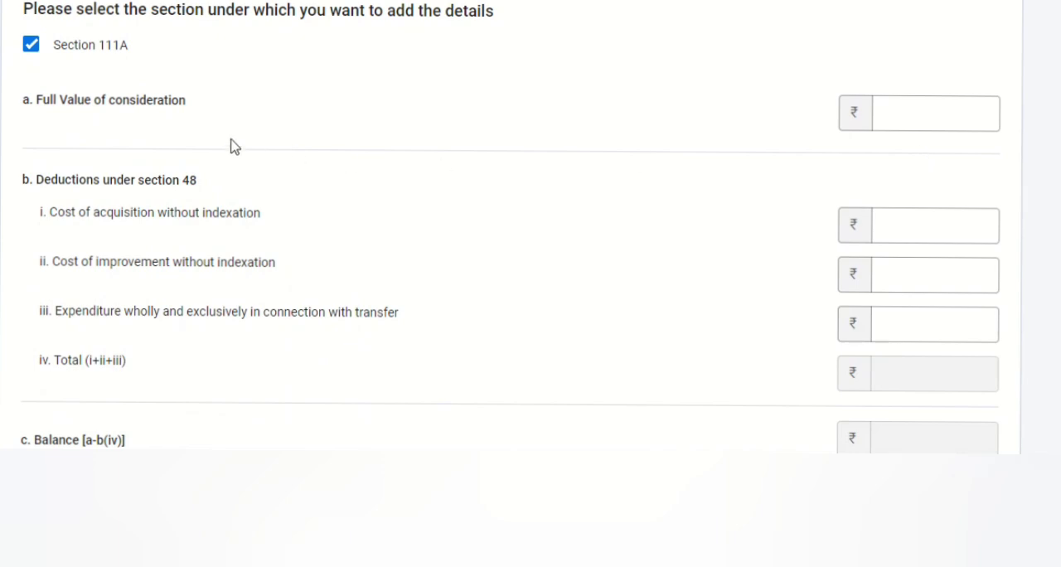
left_click(919, 107)
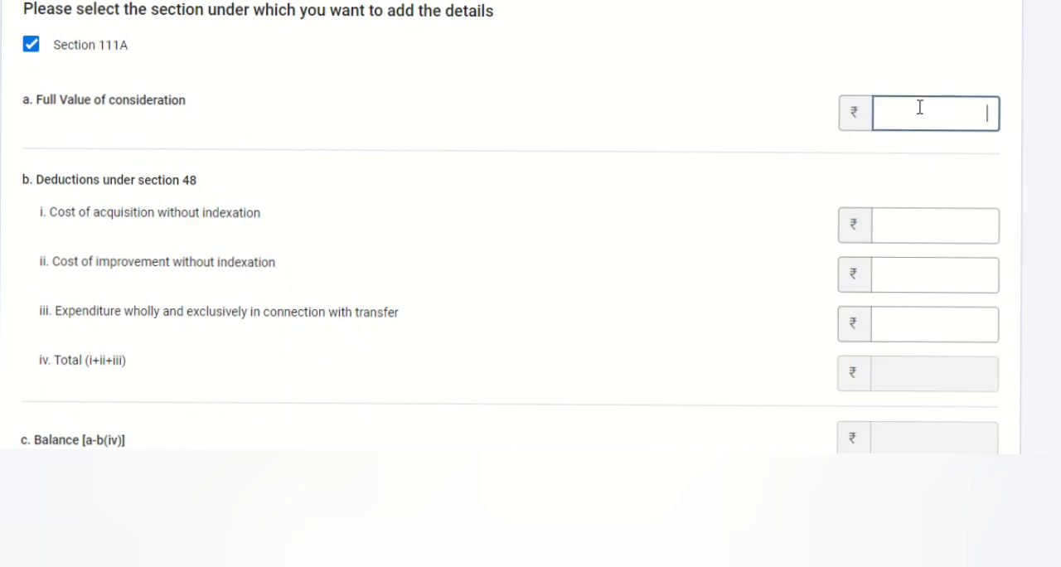
type("200000")
Enter 1,00,000 as cost of acquisition without indexation and 1,000 as transfer expenditure, and return to Capital Assets Sold without adding the entry
left_click(922, 225)
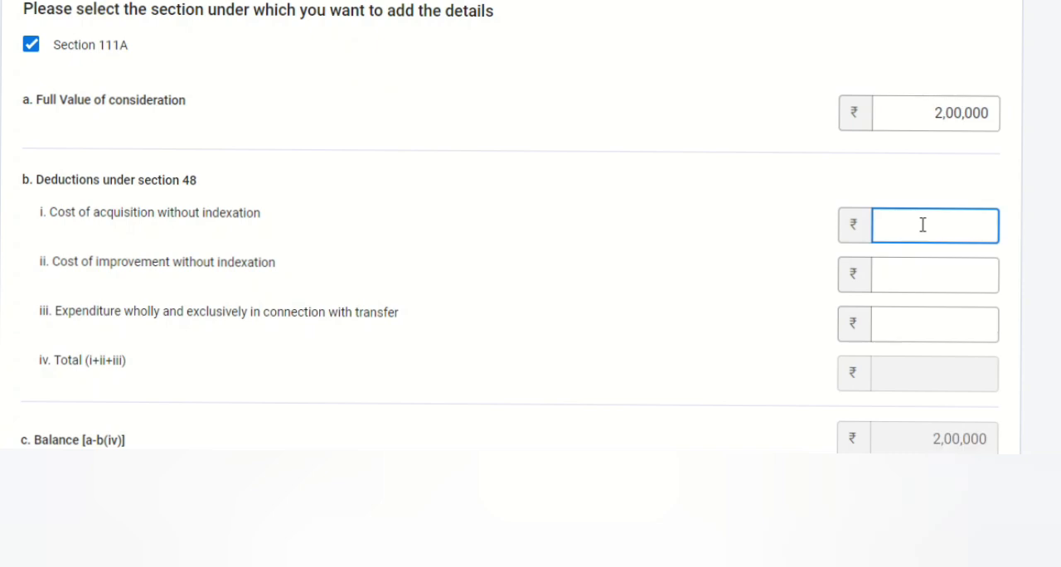
type("100000")
left_click(1057, 137)
scroll(1057, 137, "down", 2)
left_click(917, 138)
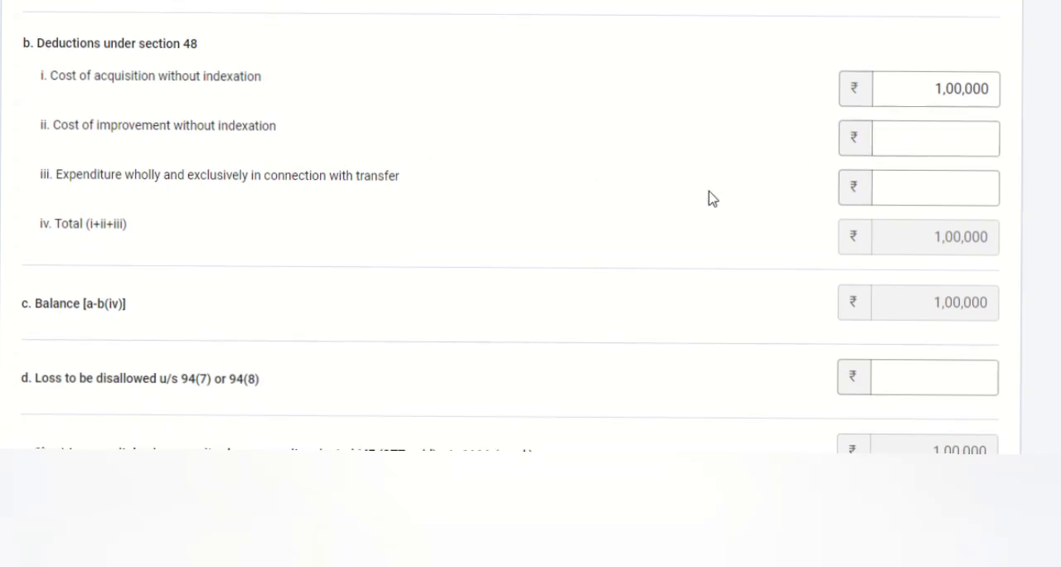
left_click(920, 190)
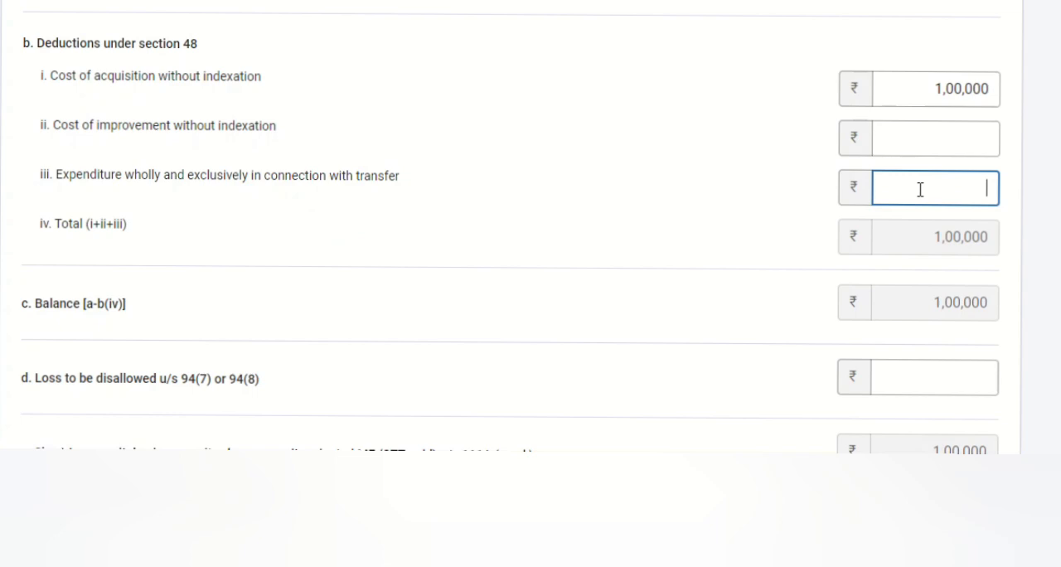
type("1000")
left_click(729, 196)
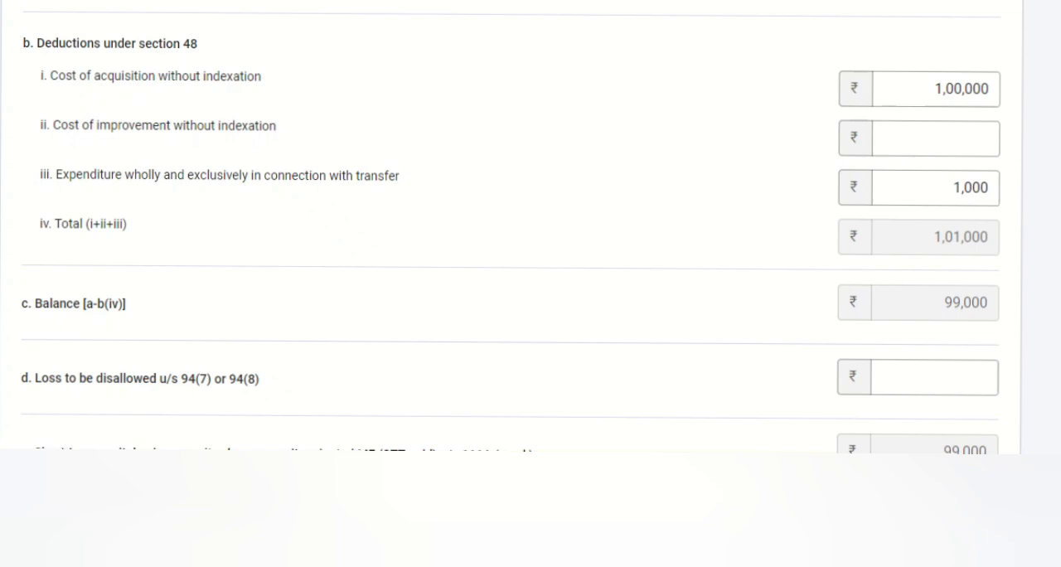
scroll(935, 301, "down", 3)
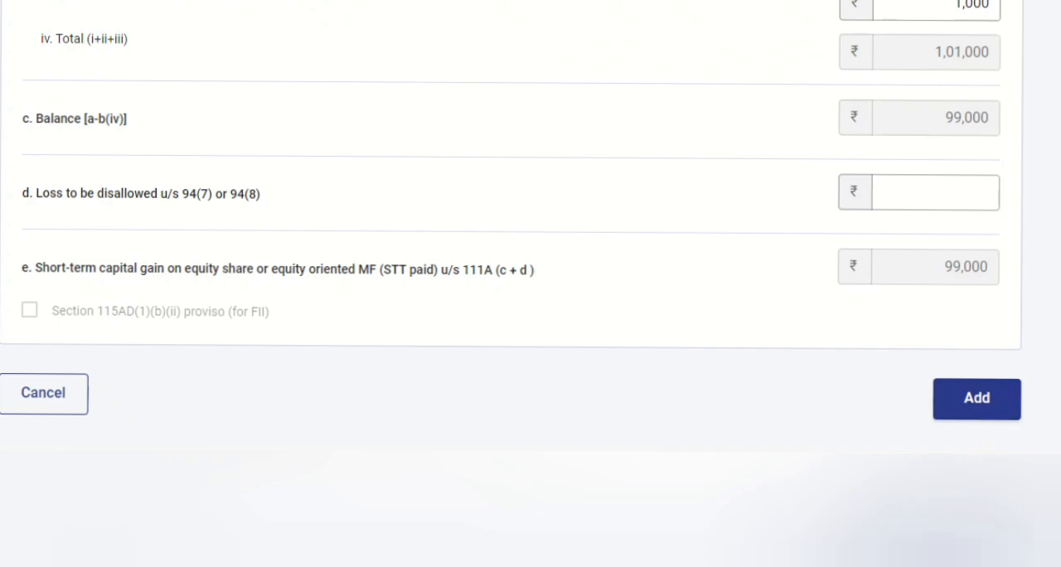
scroll(511, 227, "up", 7)
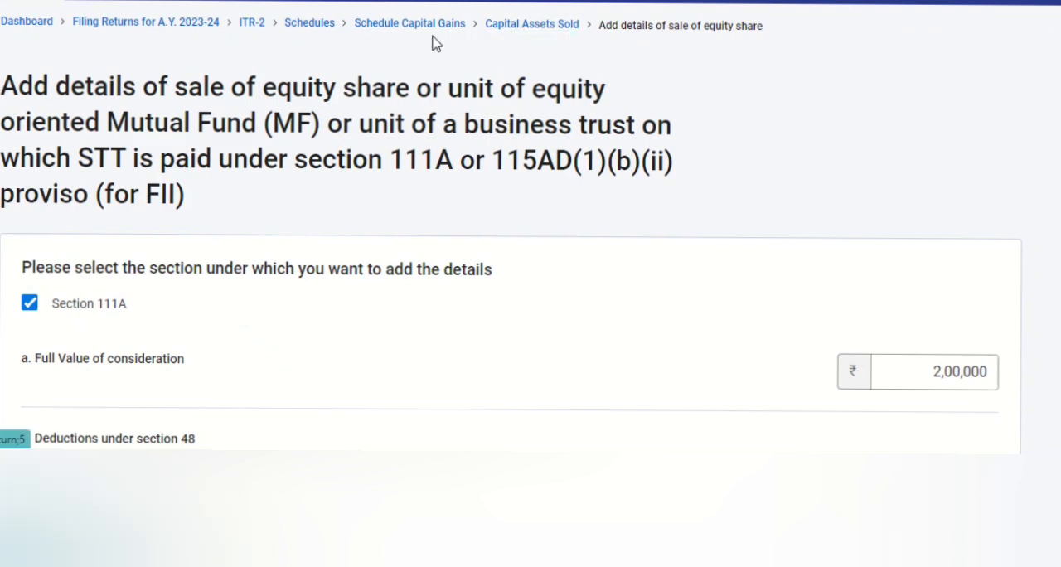
left_click(518, 34)
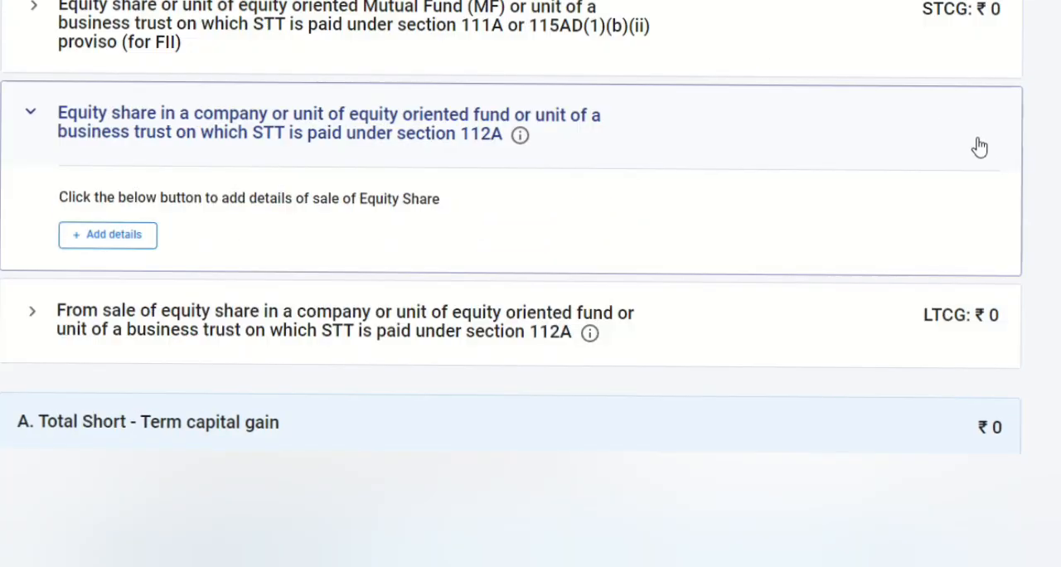
Open Schedule 112A from the section 112A equity asset details, and download and open its CSV template in Excel
left_click(87, 237)
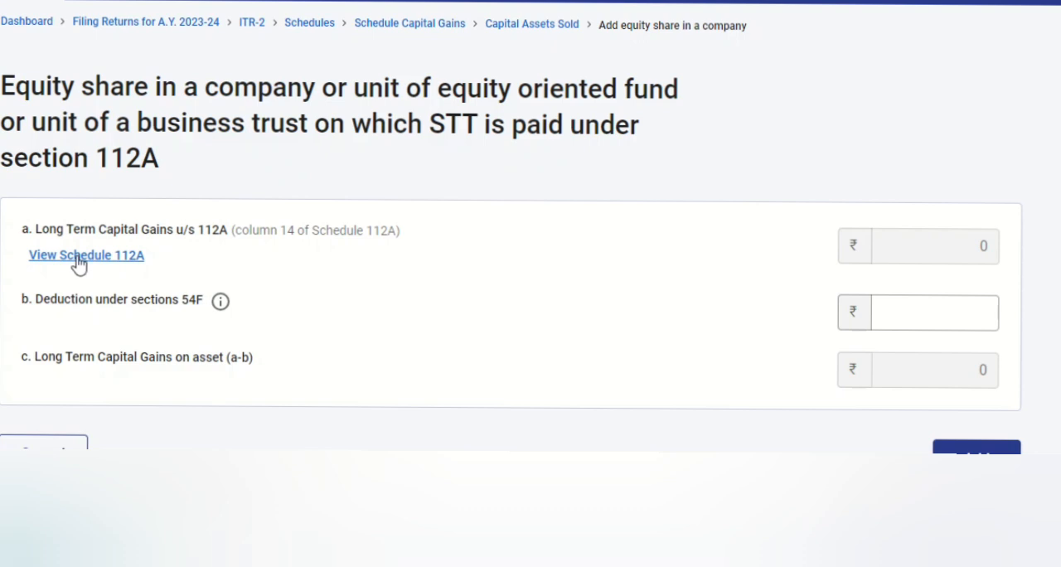
left_click(80, 256)
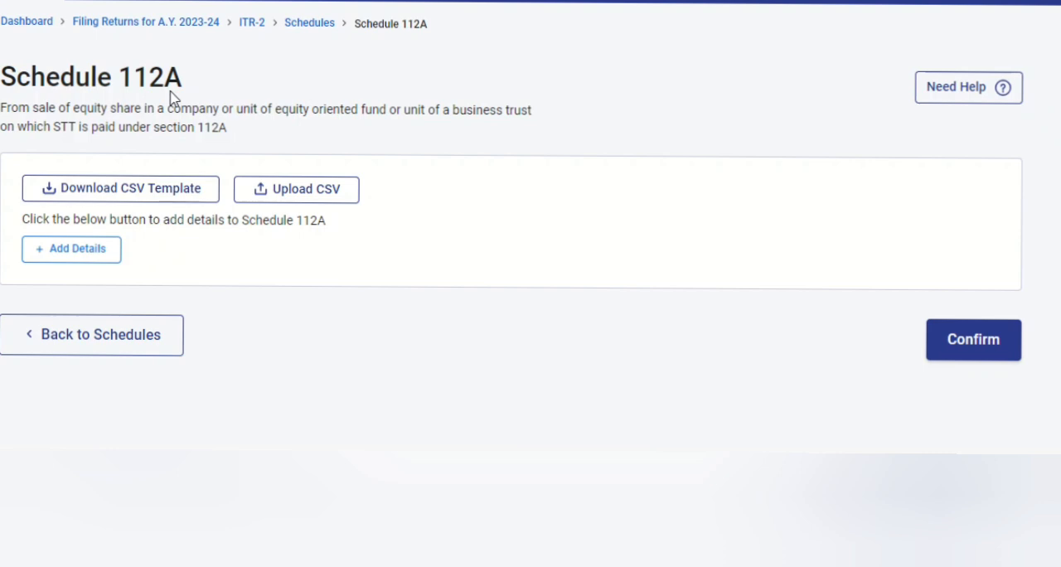
left_click(163, 199)
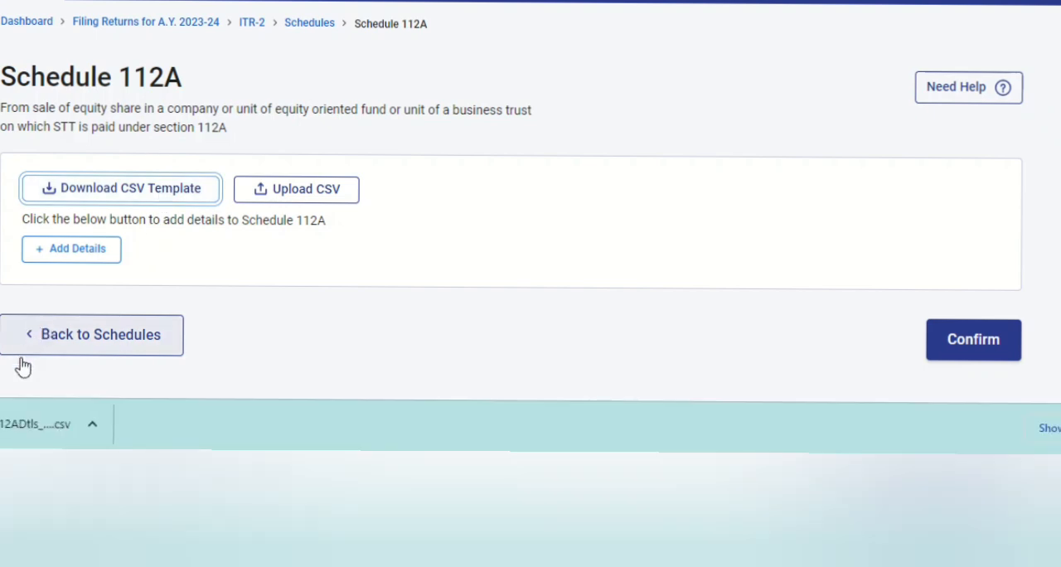
left_click(7, 428)
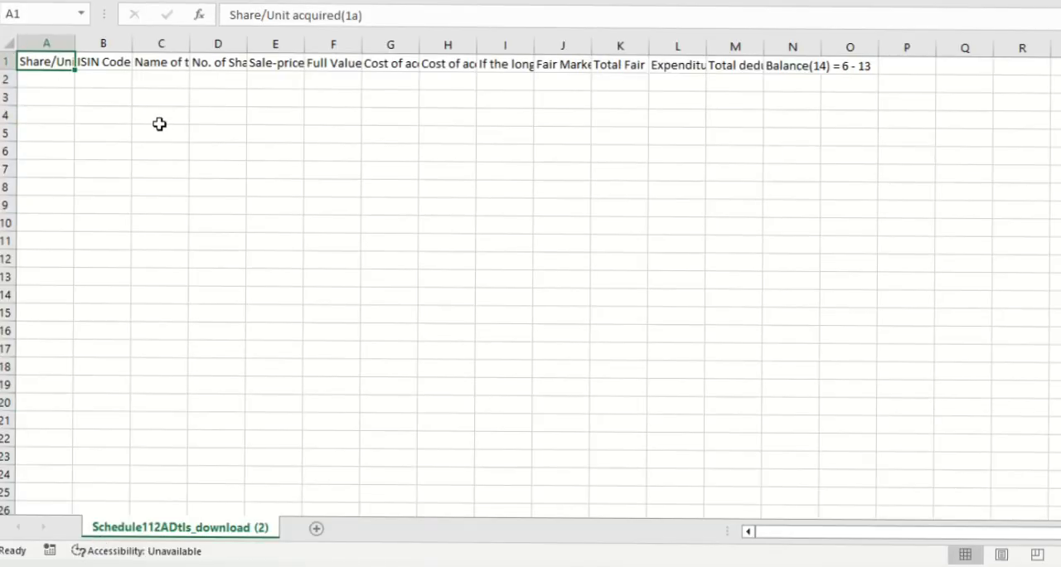
Examine the Schedule 112A template's column headings, from ISIN Code through acquisition cost and fair market value to Balance
key("Right")
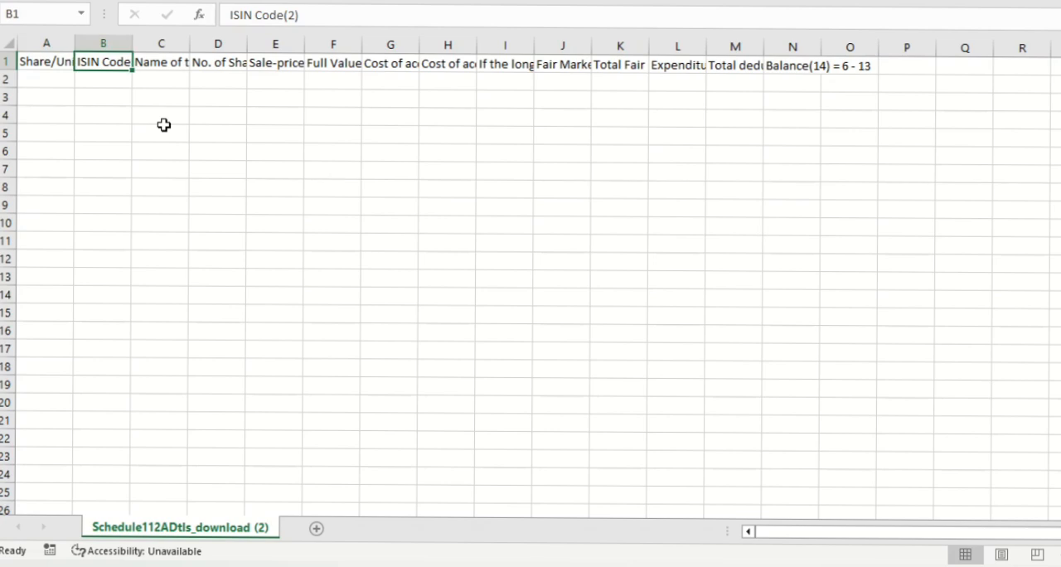
key("Right")
key("Right")
key("Right")
key("Right")
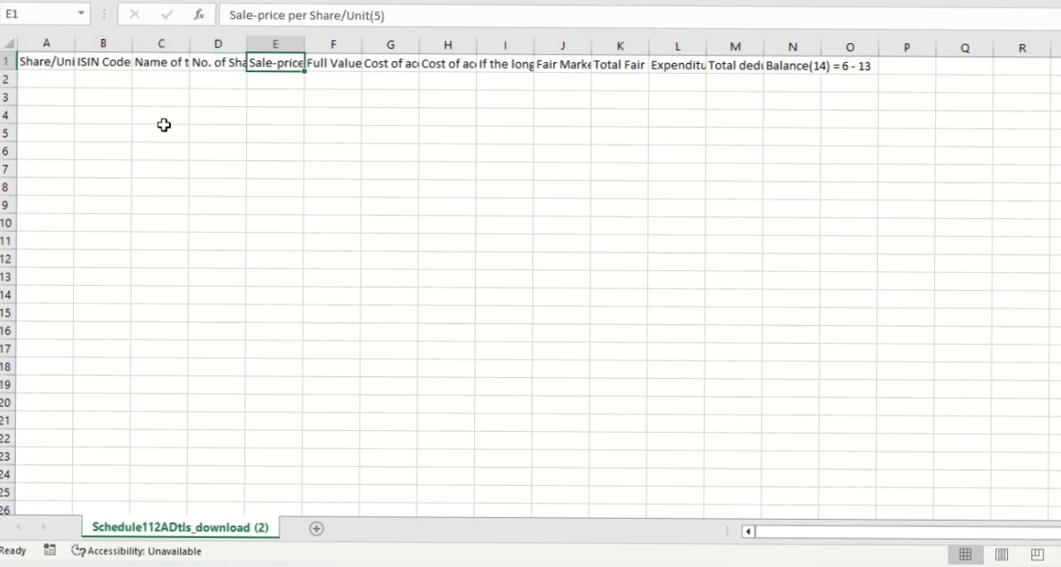
key("Right")
key("Right")
key("Right")
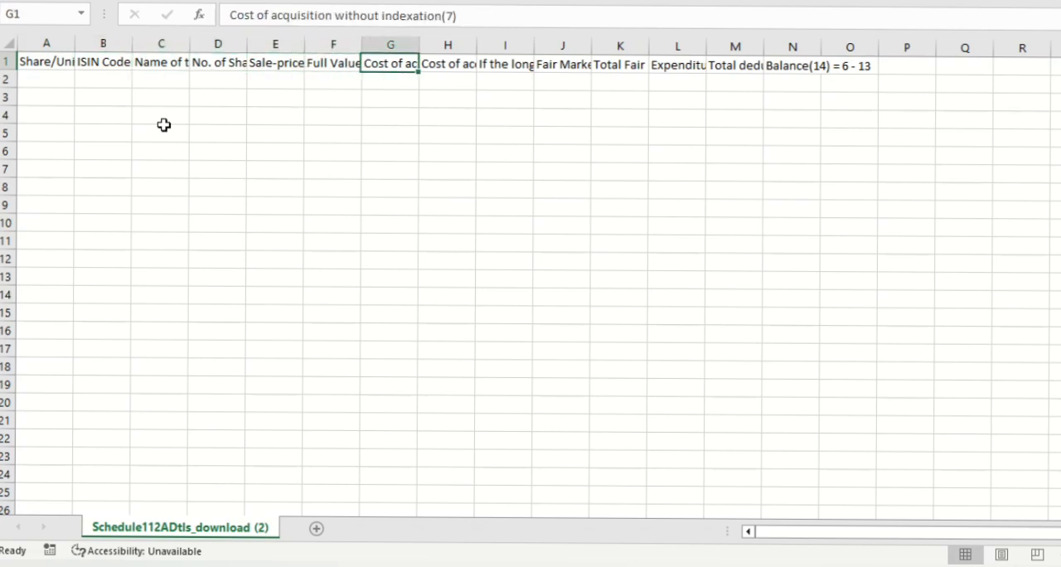
key("Right")
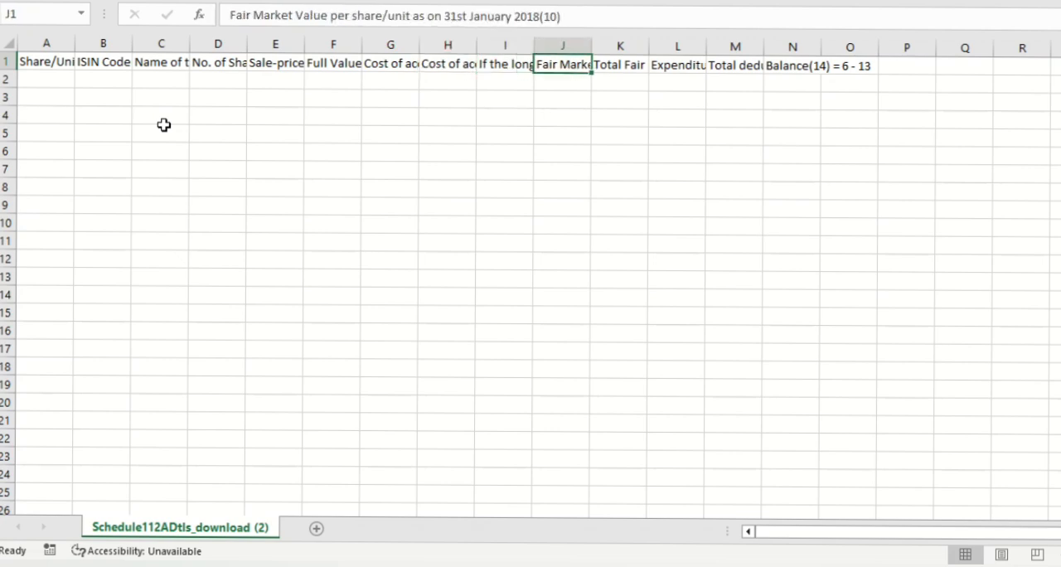
key("Right")
key("Right")
key("Right")
key("Right")
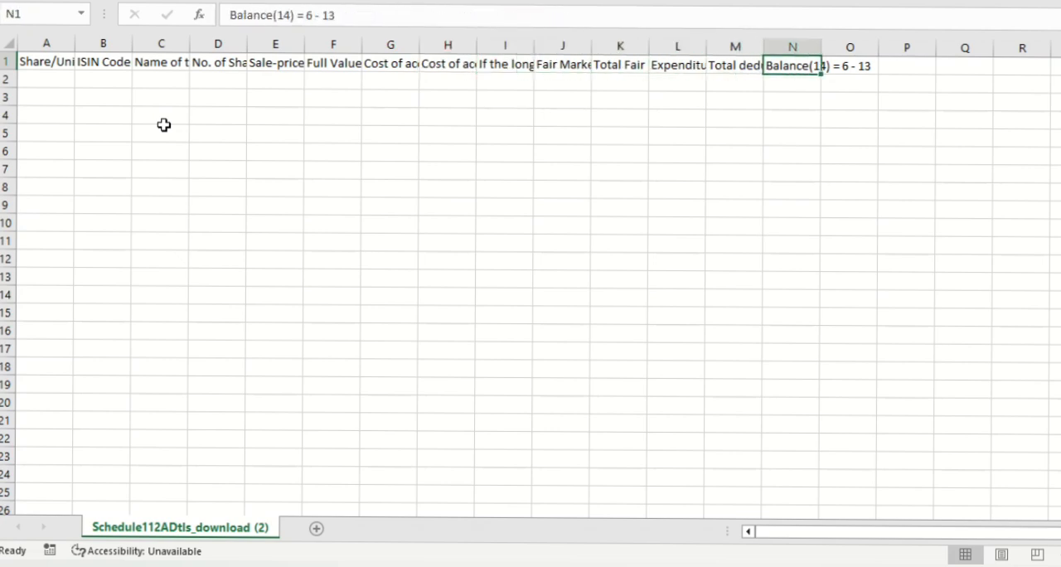
key("Left")
key("Left")
key("Left")
key("Left")
key("Left")
key("Left")
key("Left")
key("Left")
key("Left")
key("Left")
key("Left")
key("Left")
key("Left")
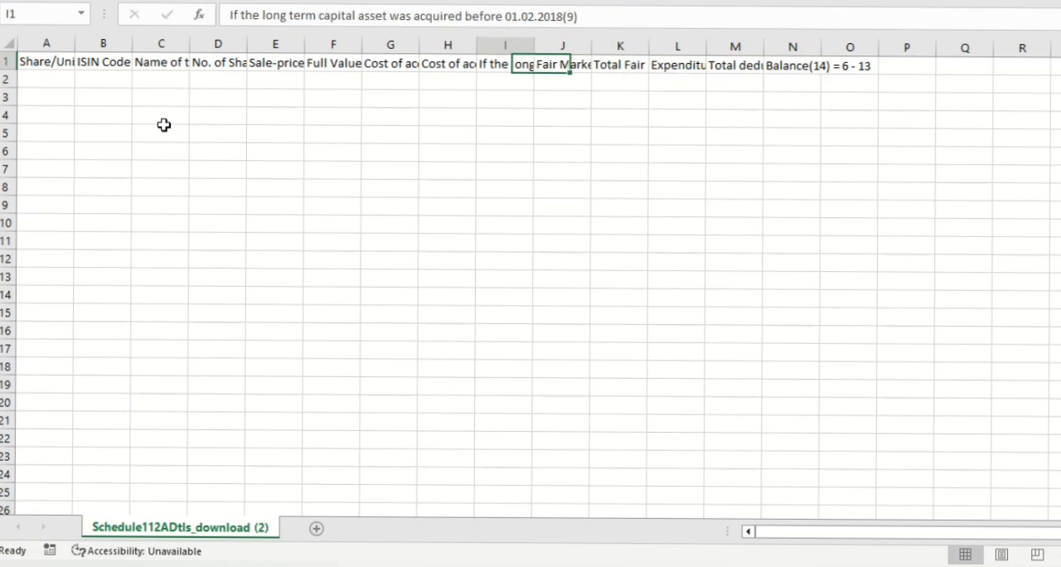
key("Down")
key("Down")
key("Down")
key("Down")
key("Down")
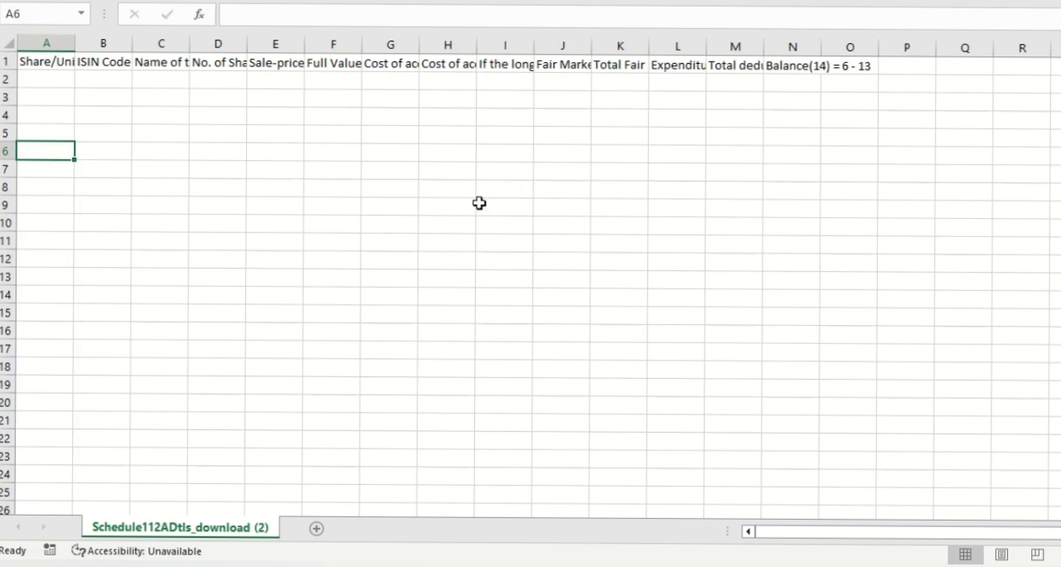
Switch back to the Income Tax e-Filing portal and start adding a share/unit entry to Schedule 112A
key("alt+Tab")
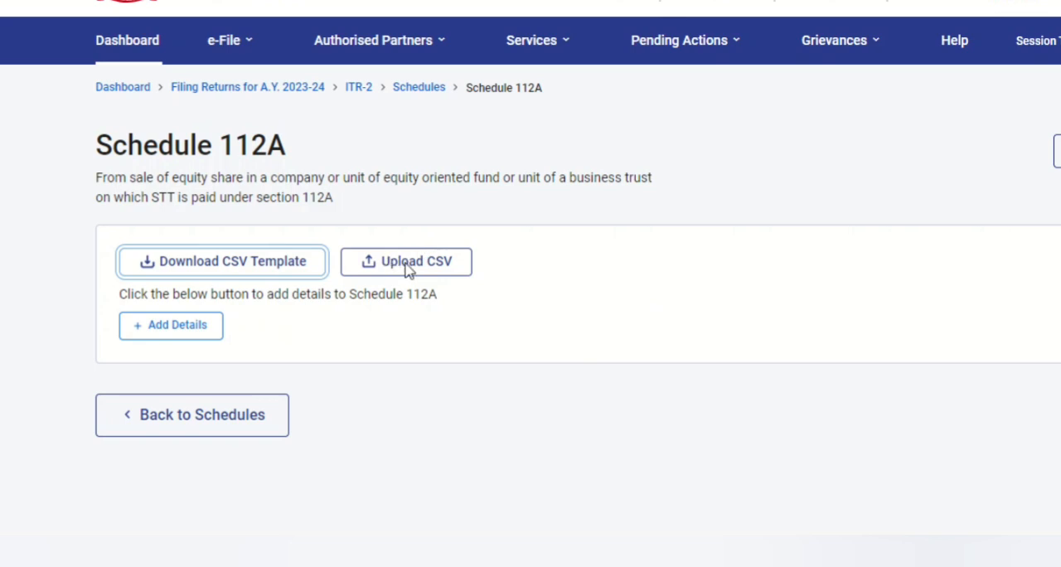
left_click(154, 328)
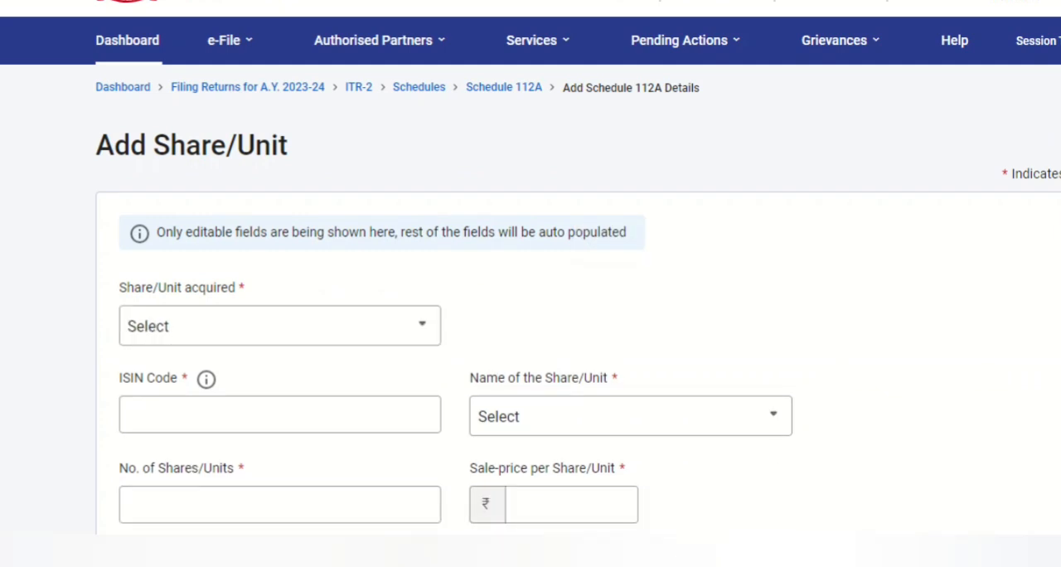
scroll(959, 165, "down", 2)
Set Share/Unit acquired to On or before 31st January, 2018, and check the ISIN Code and share name fields
left_click(331, 170)
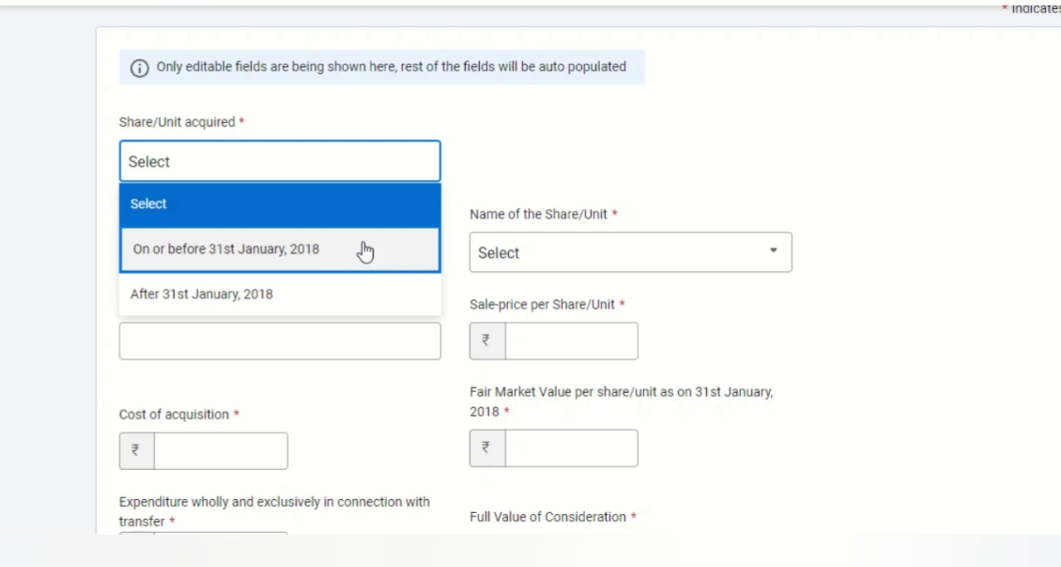
left_click(331, 259)
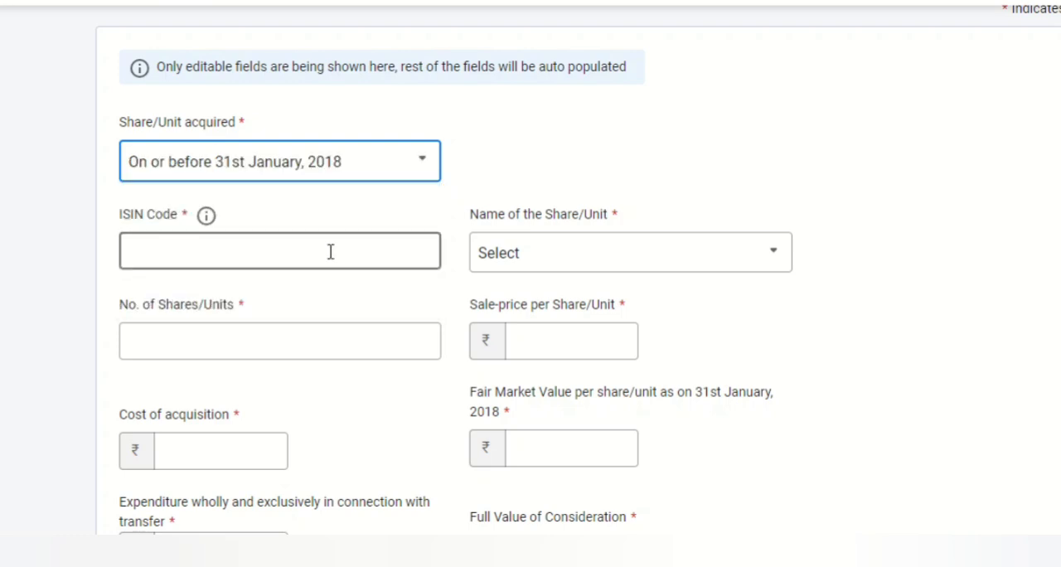
left_click(316, 255)
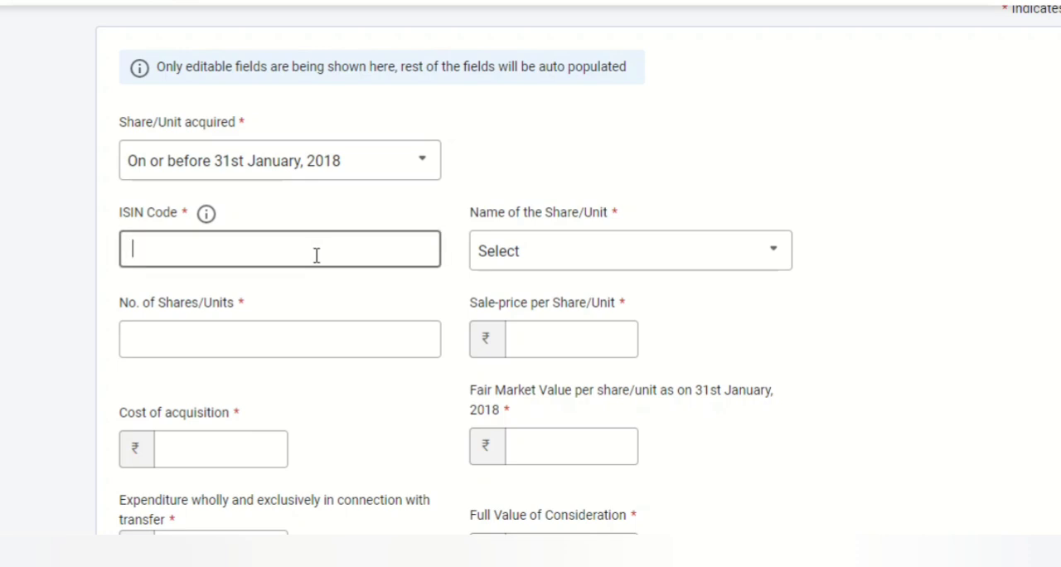
left_click(636, 270)
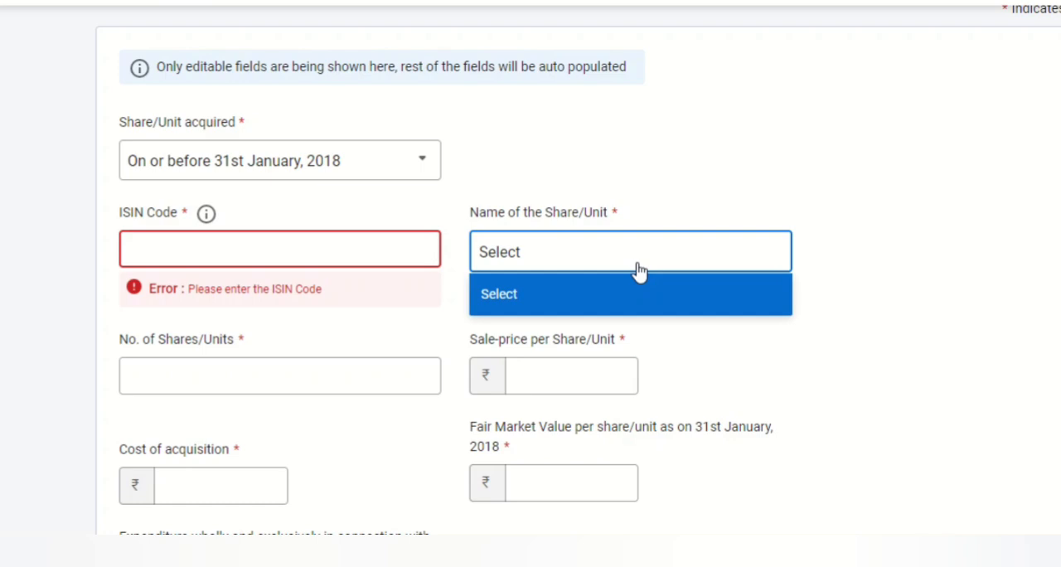
left_click(763, 128)
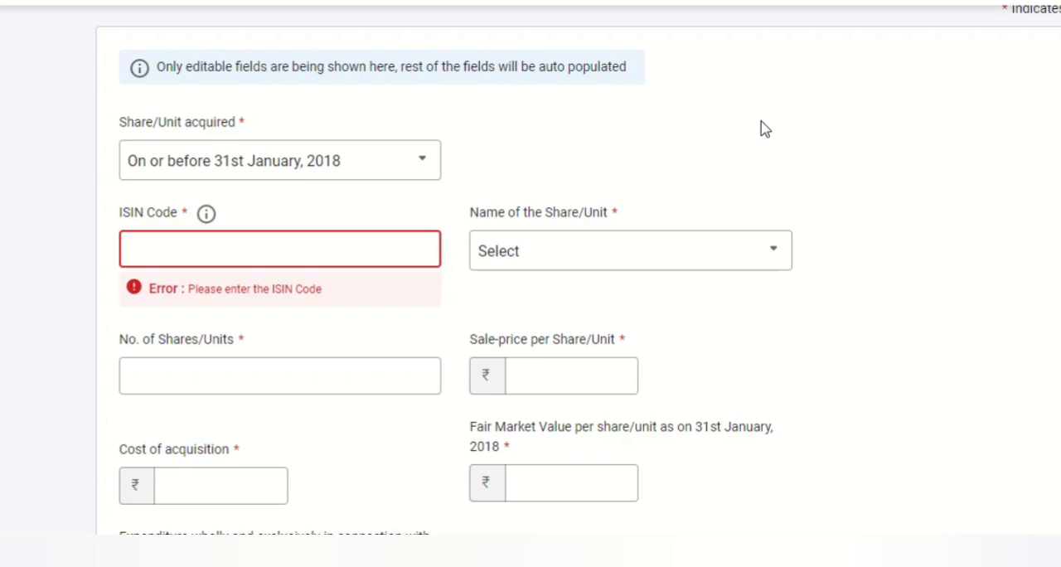
Set Share/Unit acquired to After 31st January, 2018, and review the fields offered for the entry
left_click(253, 164)
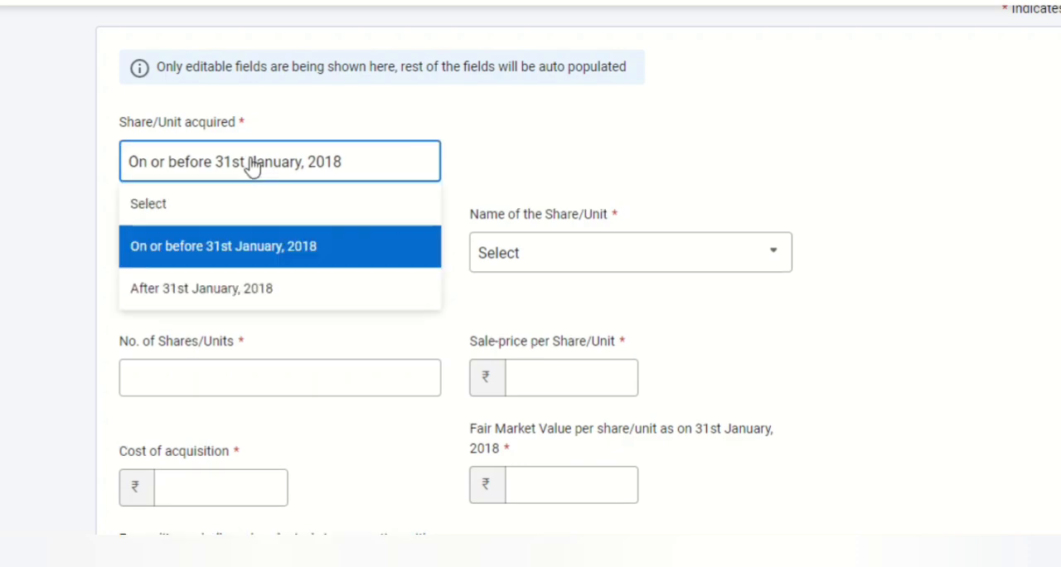
left_click(265, 305)
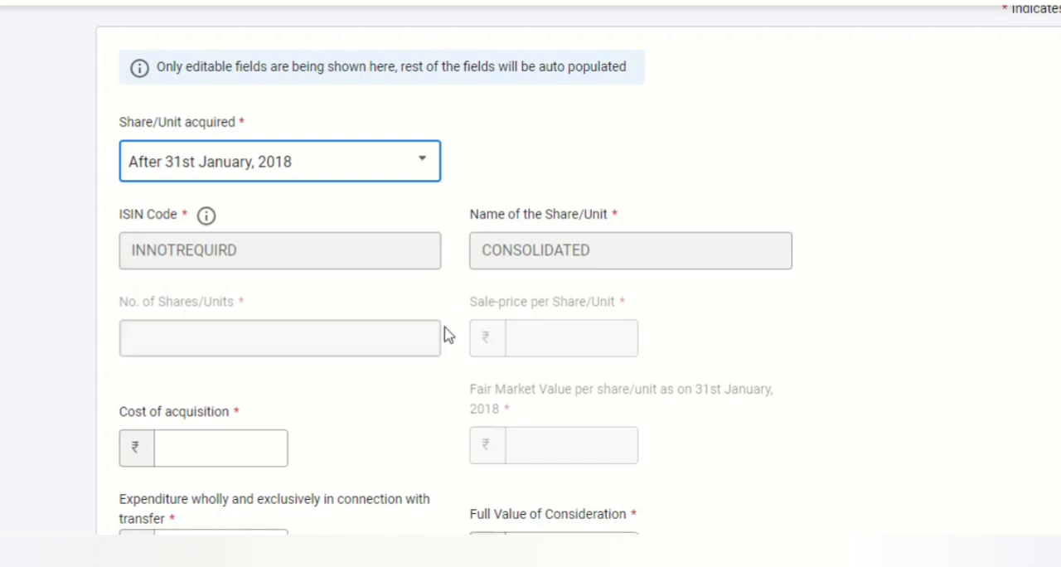
left_click(873, 238)
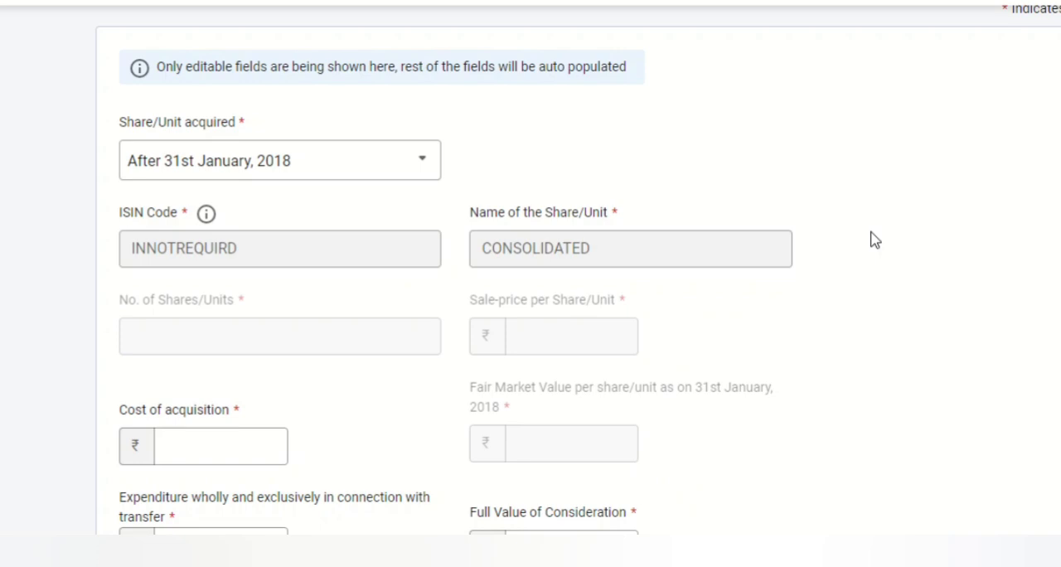
scroll(872, 239, "down", 3)
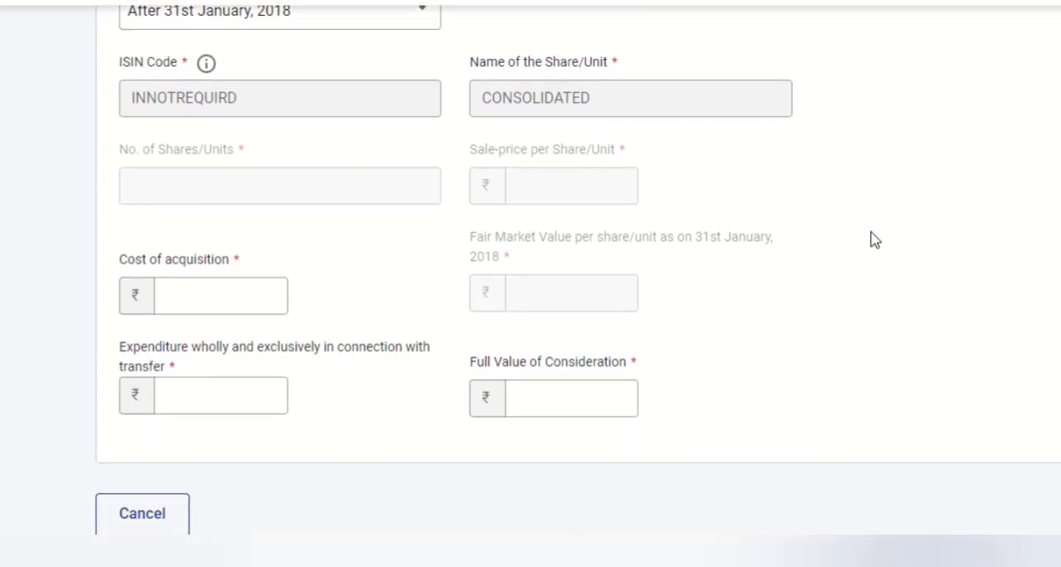
scroll(873, 239, "up", 1)
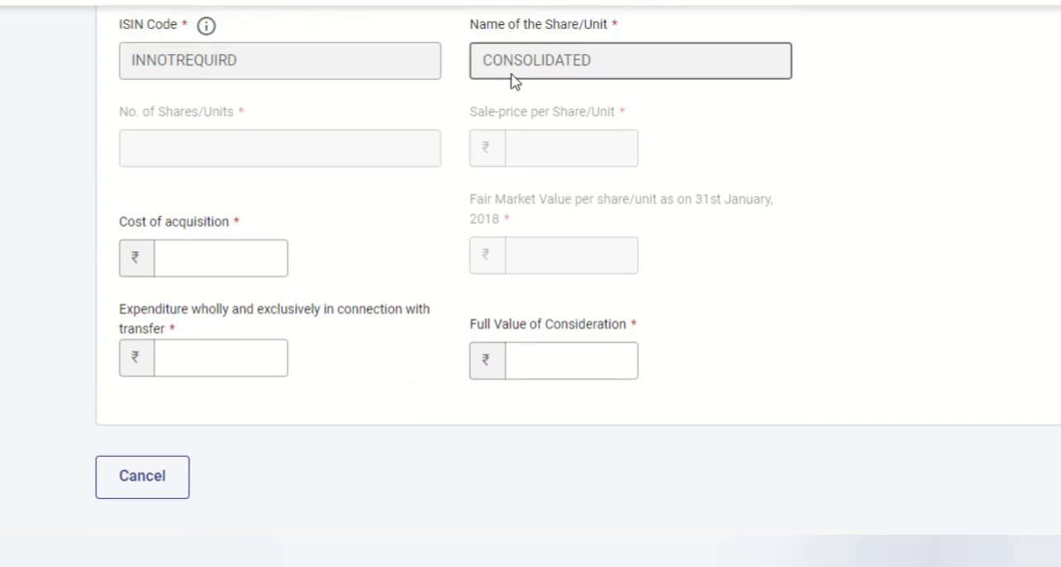
Fill in the share entry with cost of acquisition 2,00,000, full value of consideration 3,00,000 and transfer expenditure 5,000
left_click(201, 266)
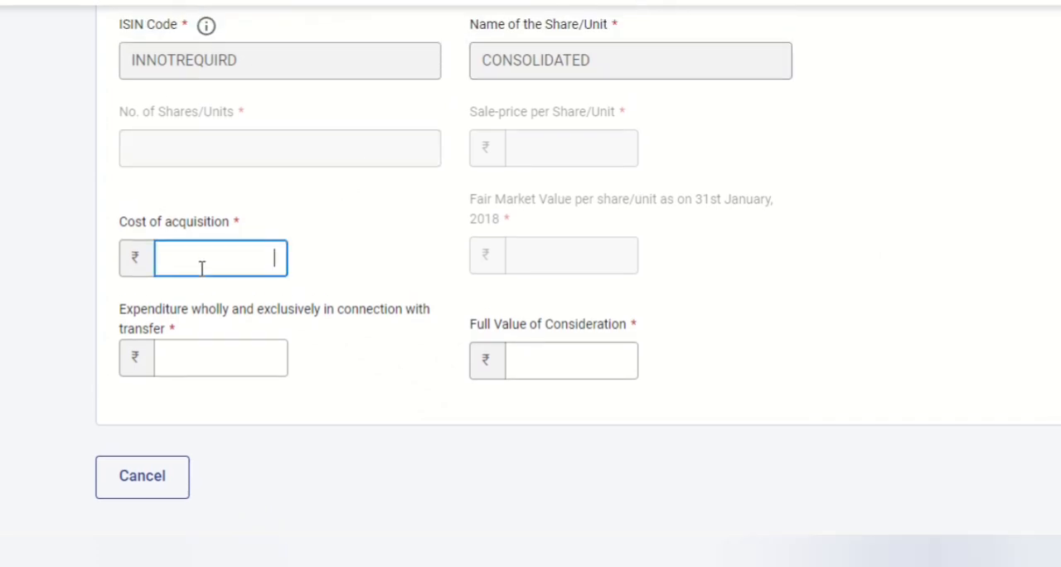
type("200000")
left_click(589, 361)
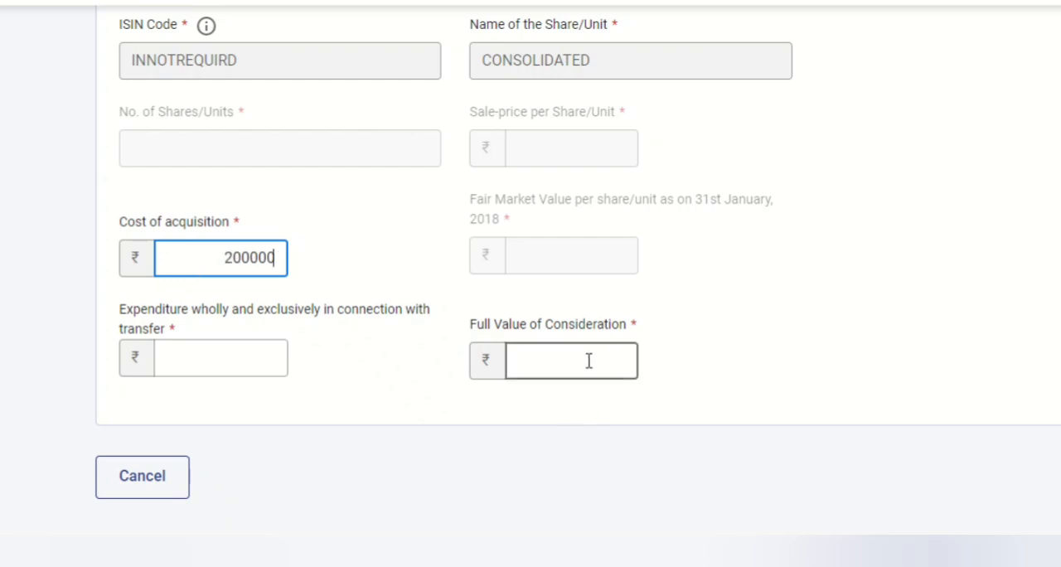
type("300000")
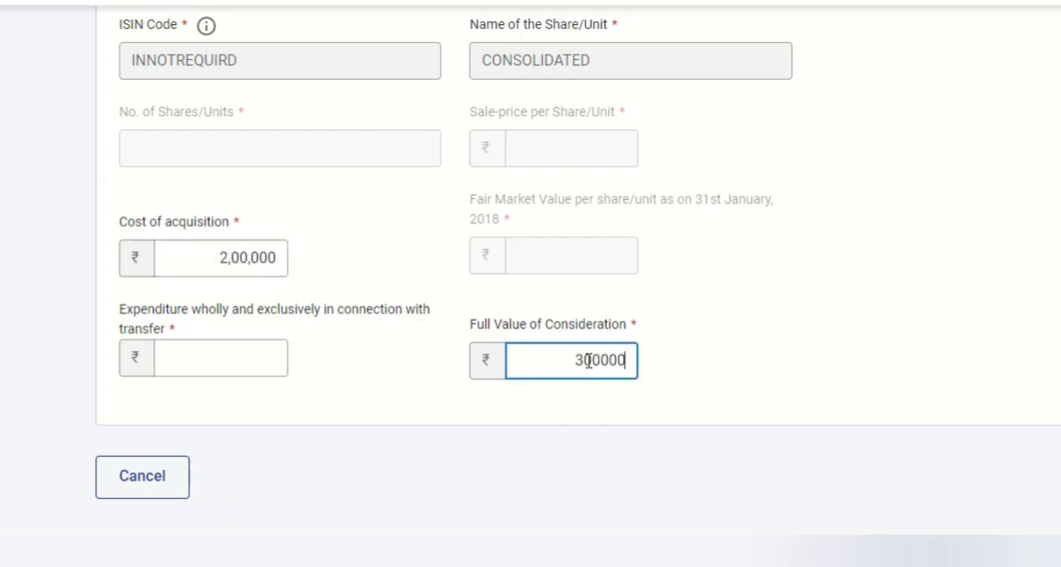
left_click(372, 353)
left_click(271, 351)
type("5000")
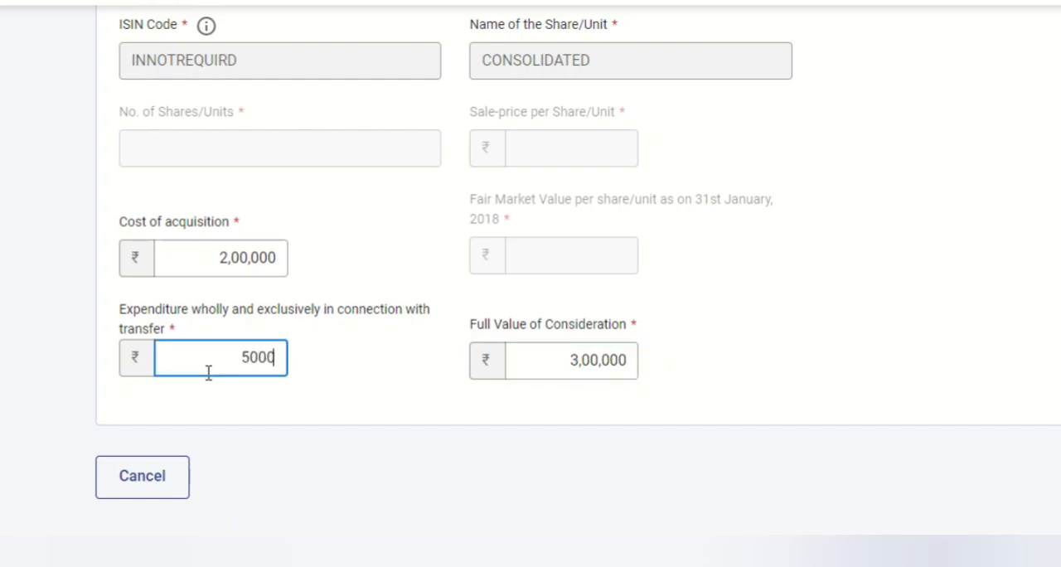
key("Tab")
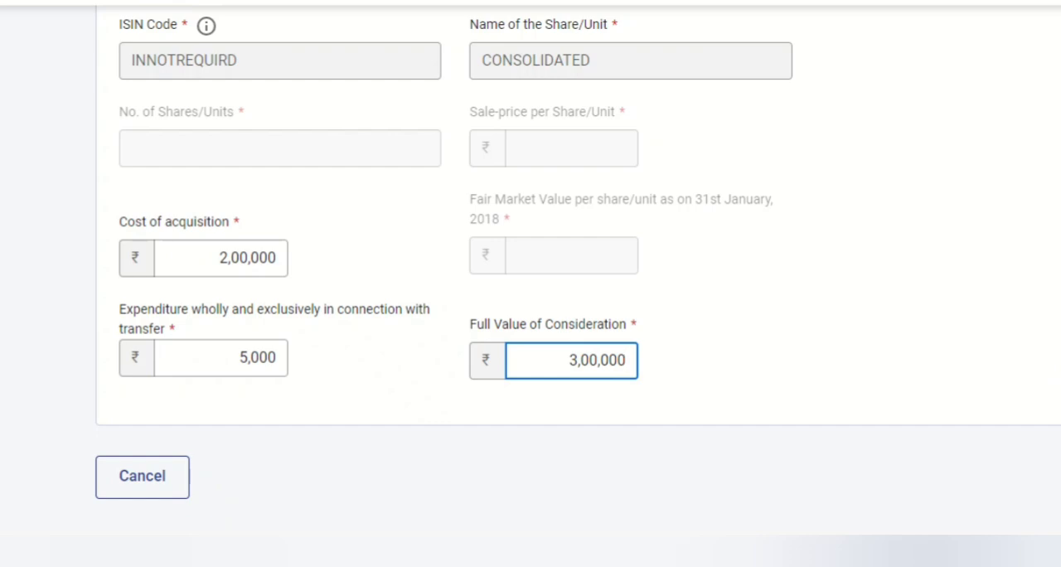
Change Share/Unit acquired back to On or before 31st January, 2018
scroll(765, 107, "up", 2)
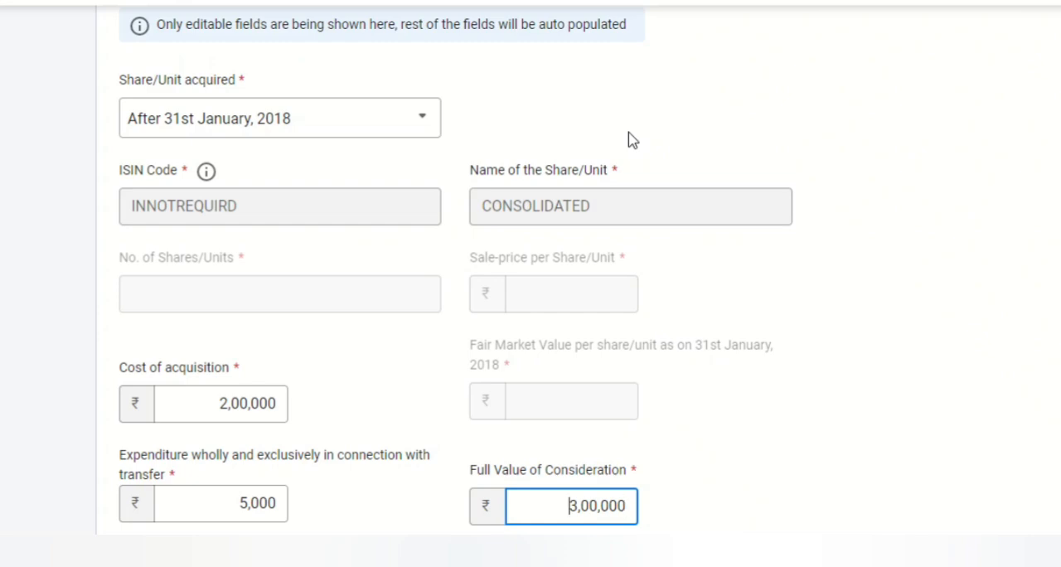
left_click(365, 115)
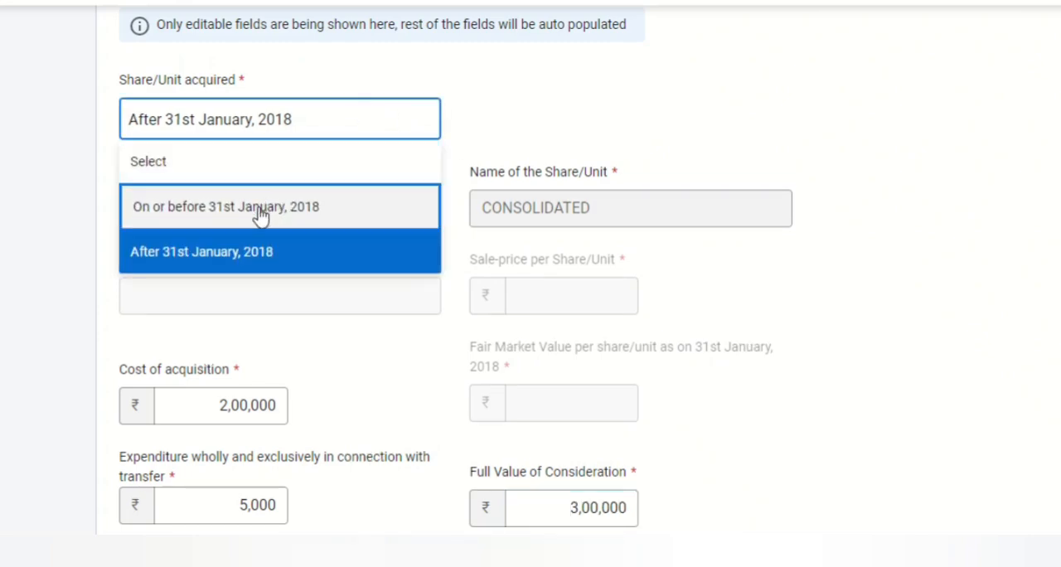
left_click(330, 214)
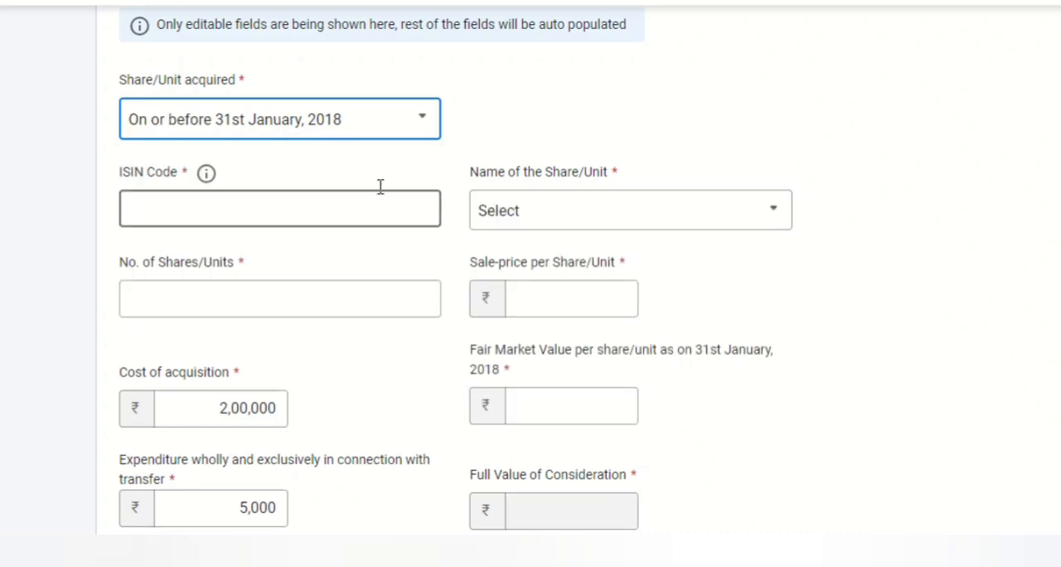
left_click(644, 109)
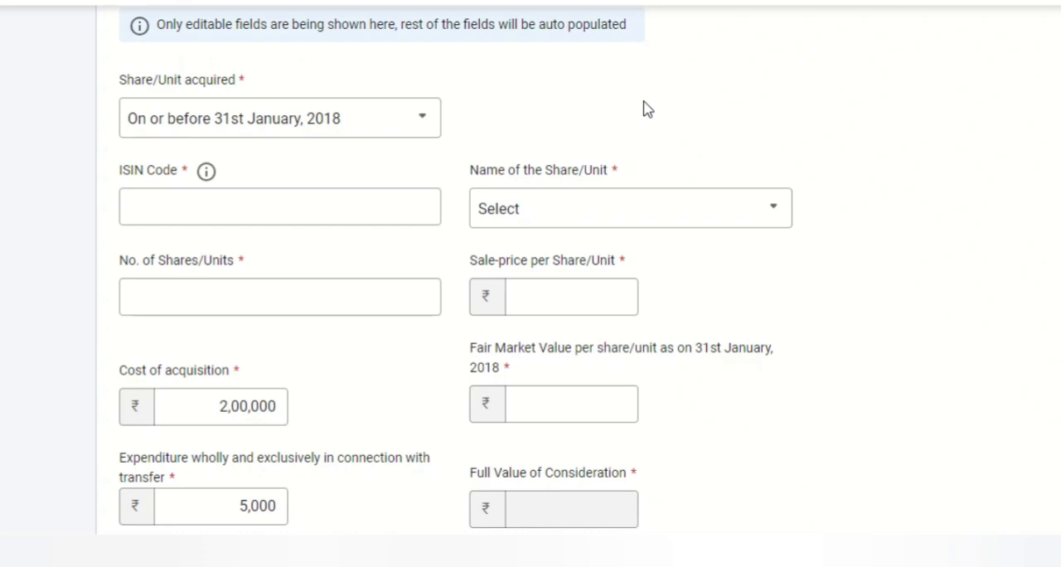
Leave the Schedule 112A entry without saving and return to the Schedules Summary to find Schedule VDA
scroll(644, 108, "up", 5)
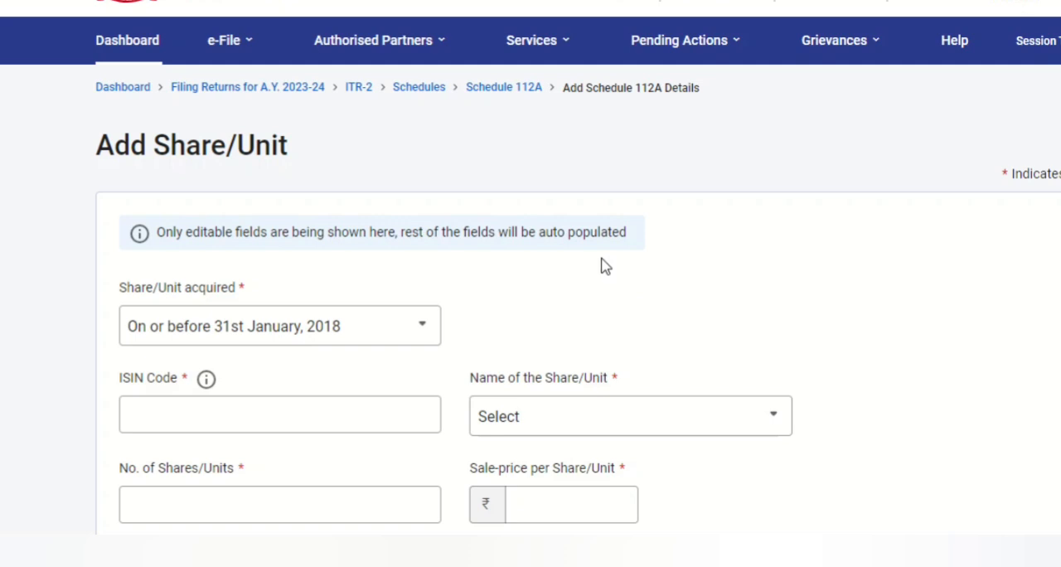
left_click(423, 88)
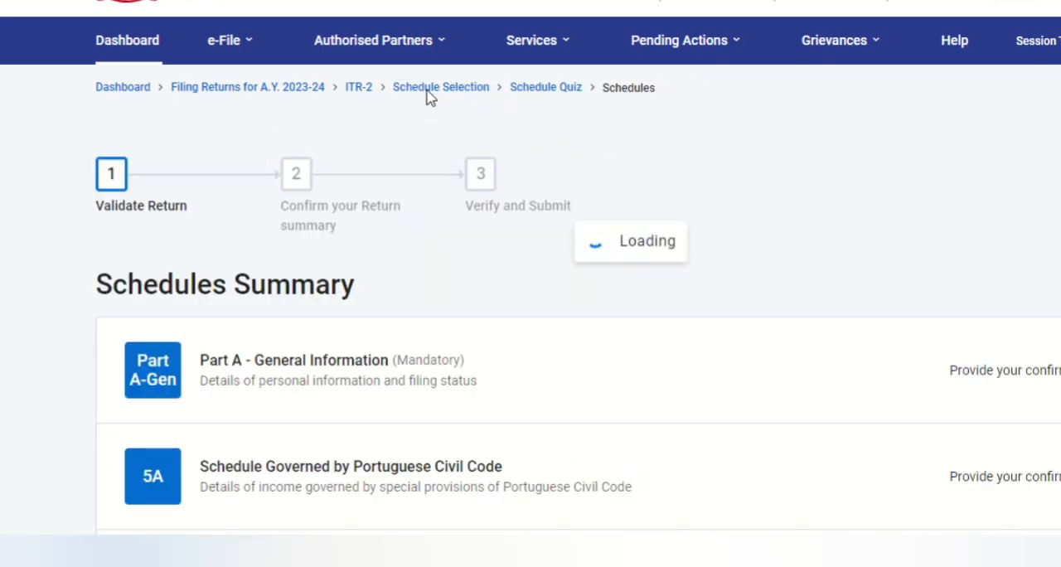
scroll(428, 97, "down", 1)
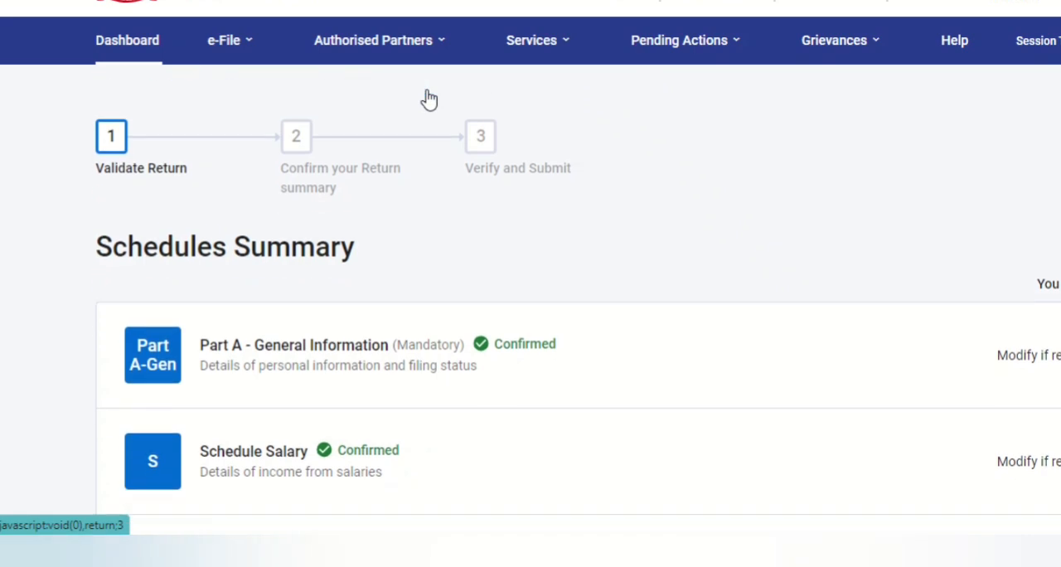
scroll(428, 98, "down", 2)
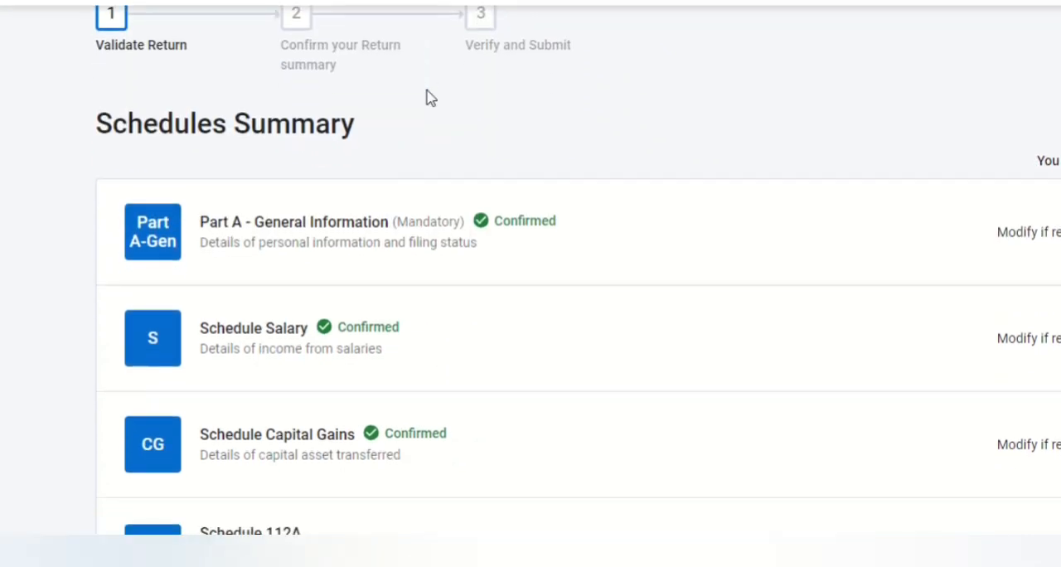
scroll(429, 98, "down", 1)
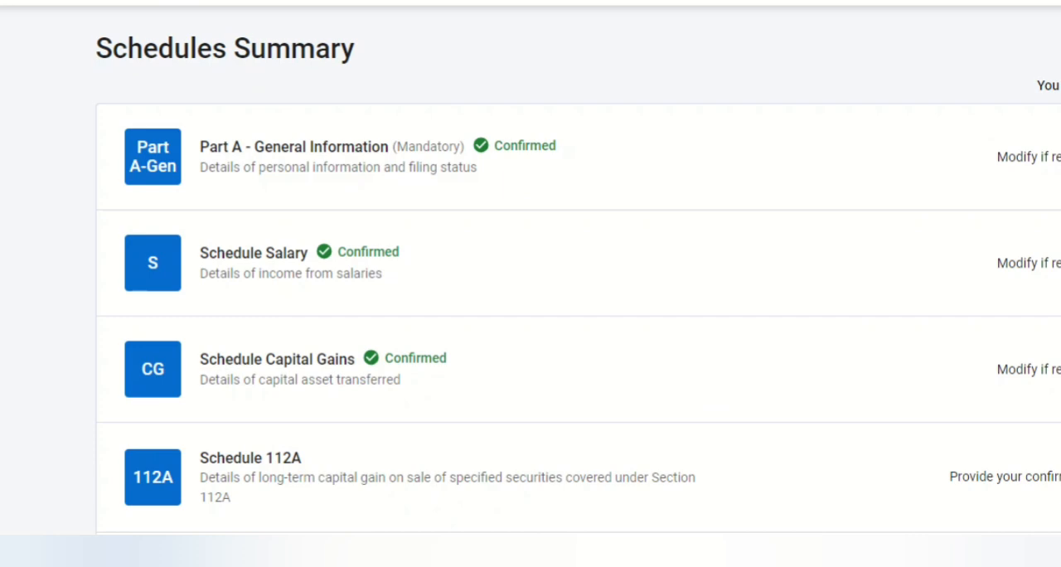
scroll(377, 144, "down", 4)
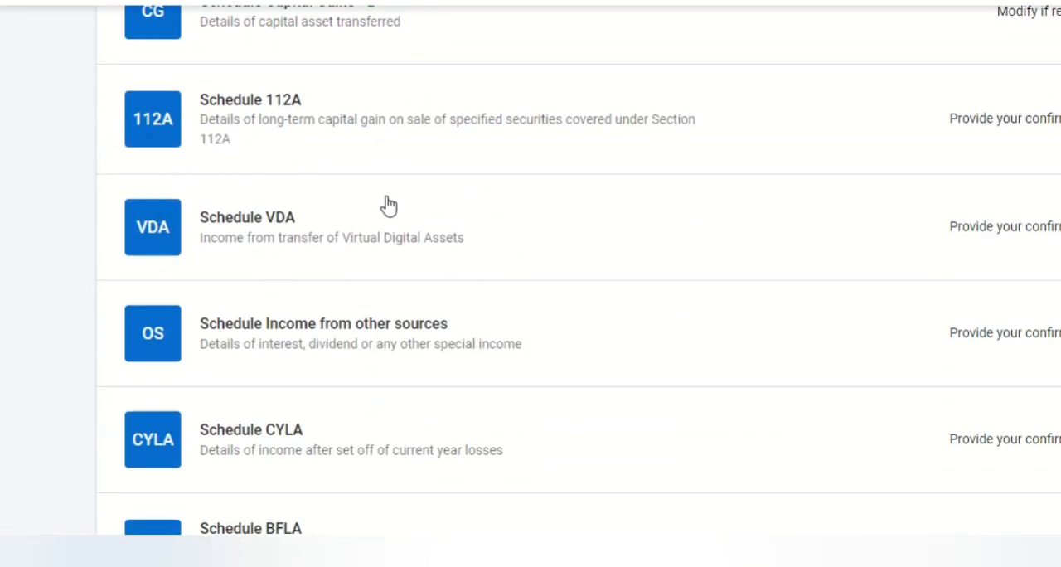
Open Schedule VDA and start adding income from transfer of Virtual Digital Assets
left_click(1020, 237)
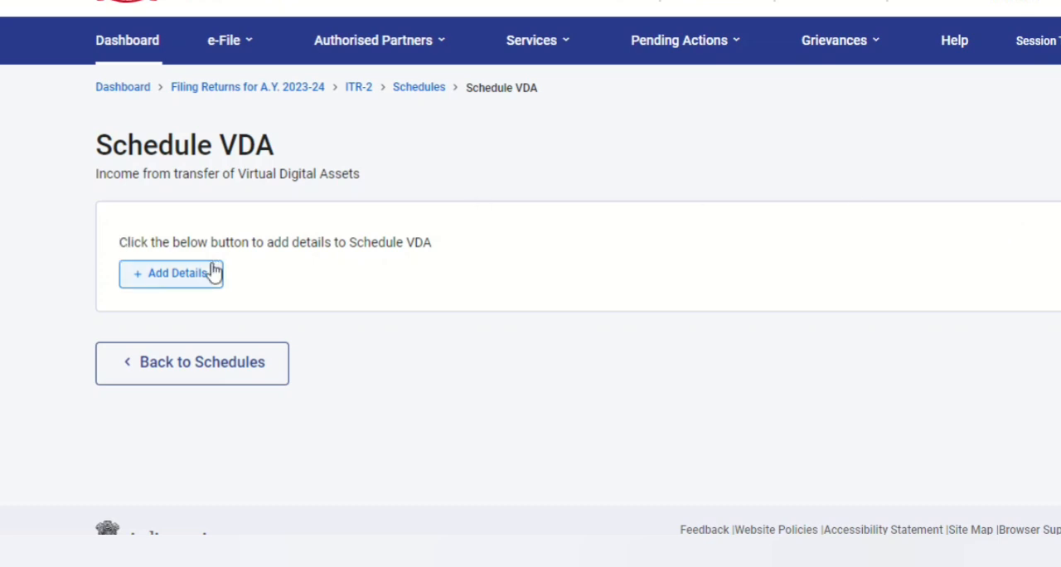
left_click(174, 283)
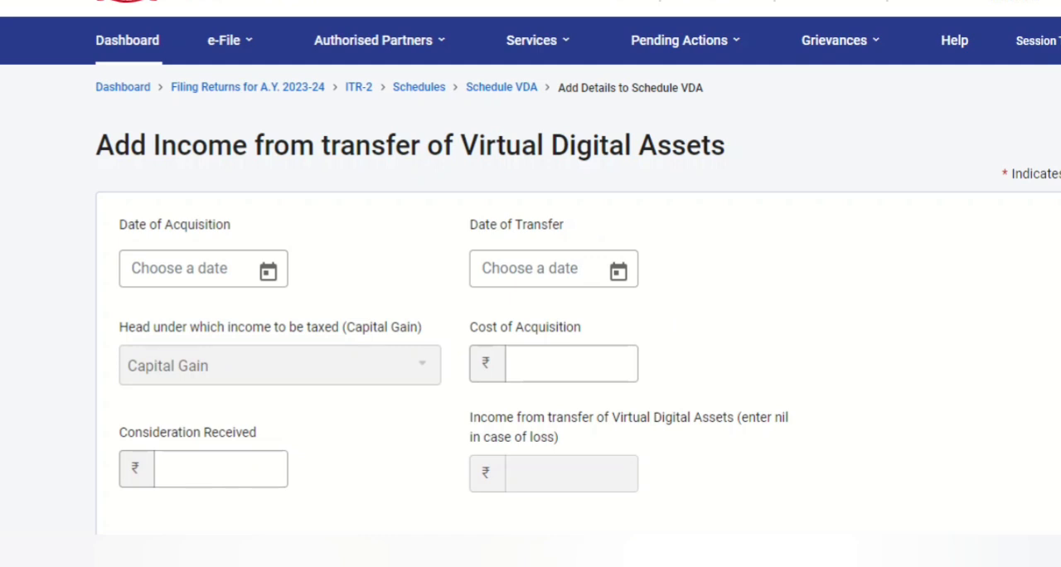
scroll(994, 172, "down", 2)
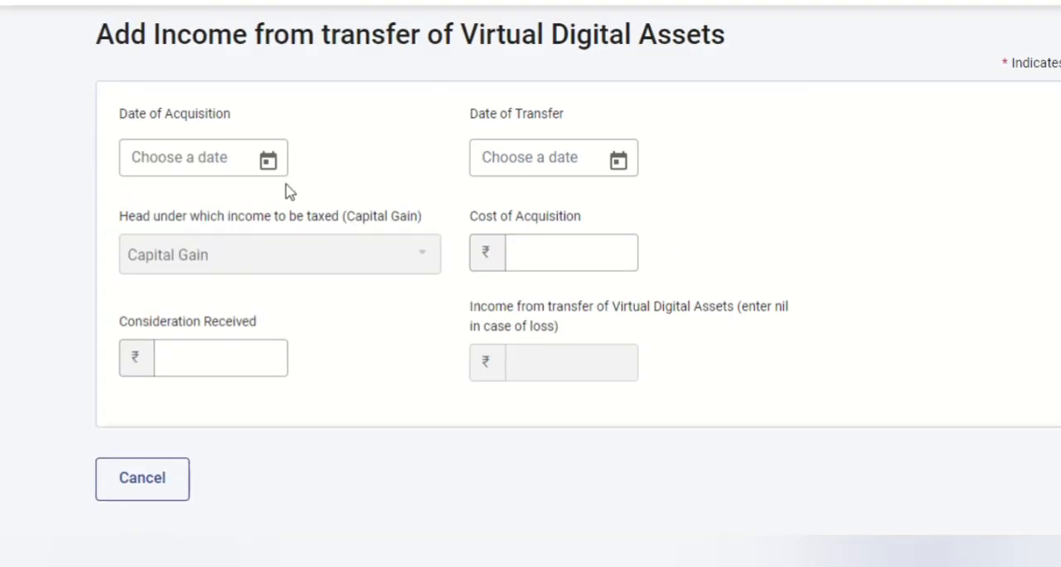
Set the virtual digital asset's Date of Acquisition to 04-Mar-2022 and its Date of Transfer to 14-Mar-2023
left_click(270, 164)
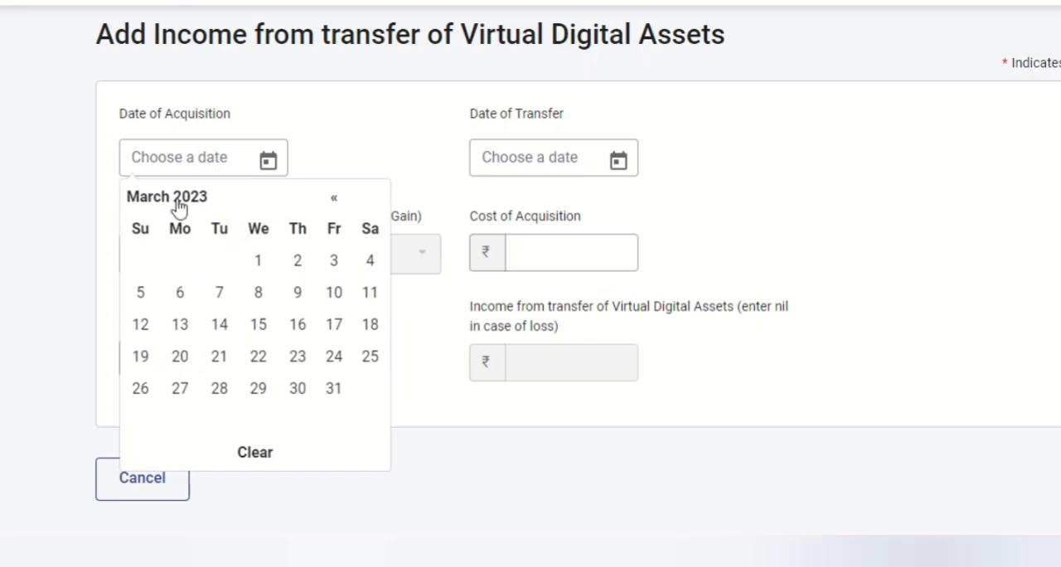
left_click(333, 201)
left_click(333, 200)
left_click(333, 201)
left_click(333, 200)
left_click(334, 201)
left_click(333, 201)
left_click(333, 200)
left_click(333, 201)
left_click(333, 201)
left_click(333, 200)
left_click(333, 201)
left_click(333, 200)
left_click(336, 264)
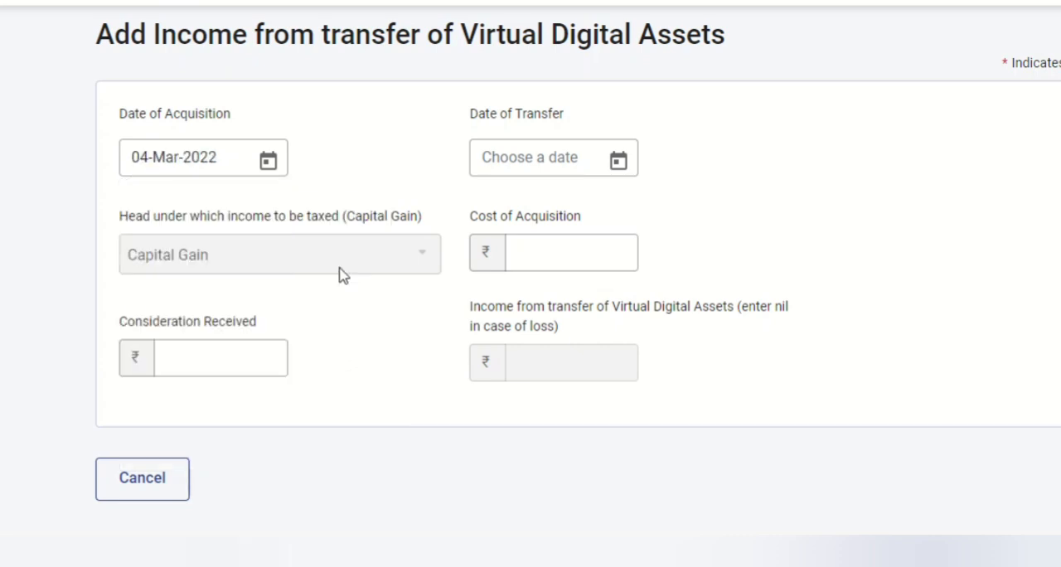
left_click(620, 160)
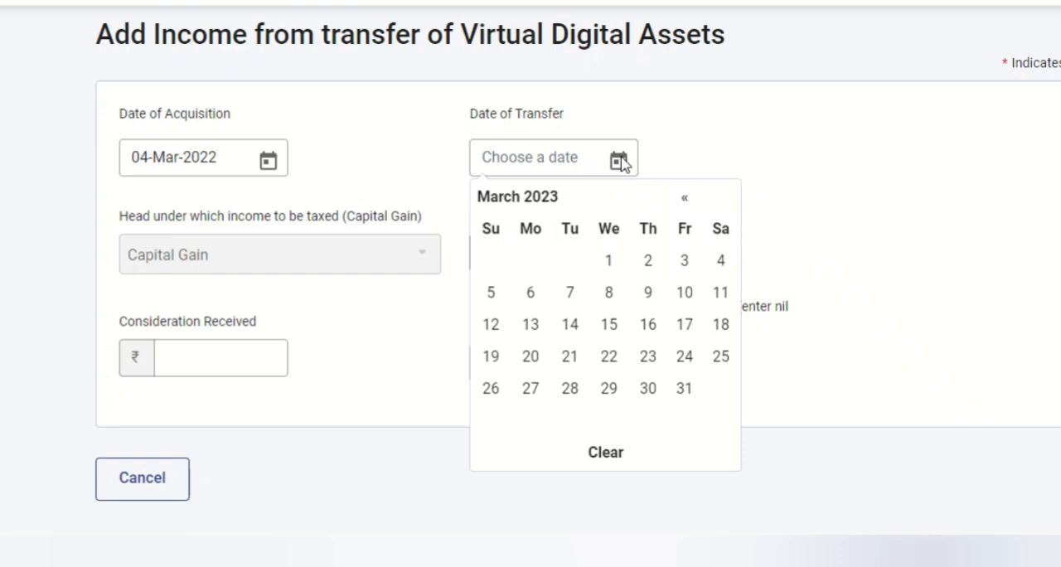
left_click(576, 334)
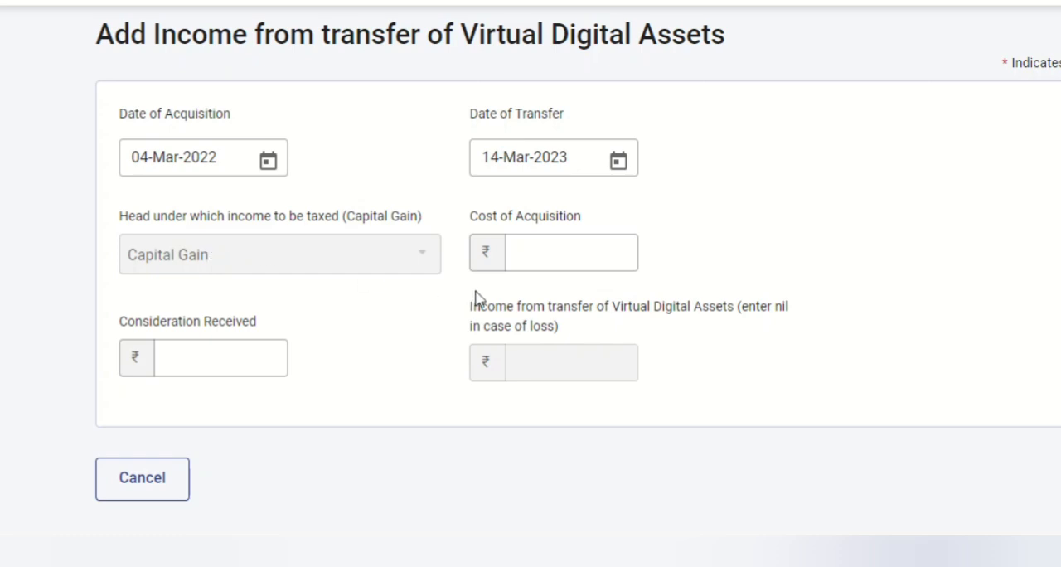
Enter a Cost of Acquisition of 50,000 and Consideration Received of 1,00,000 for the virtual digital asset
left_click(558, 259)
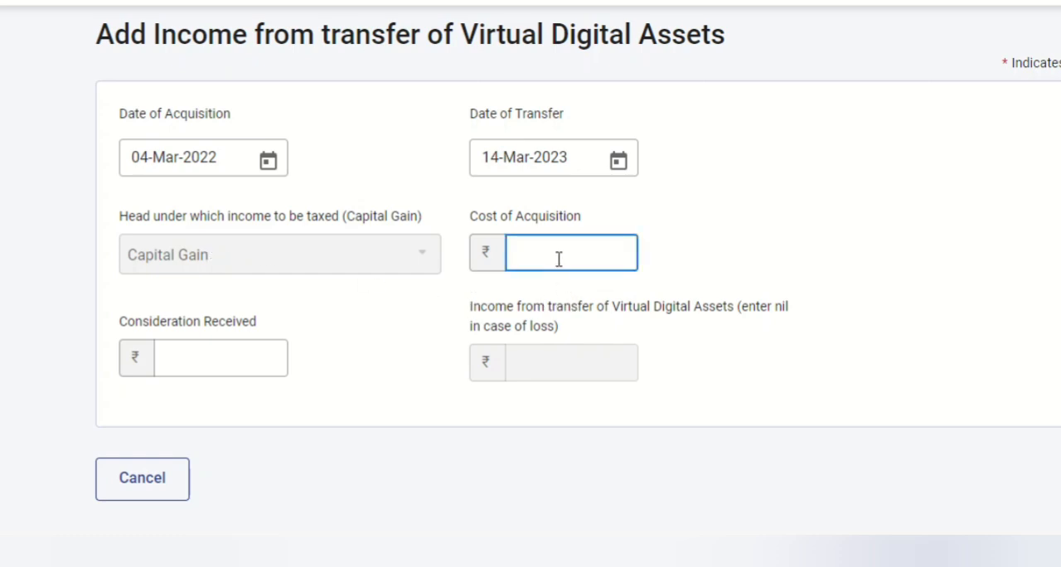
type("50,000")
left_click(182, 360)
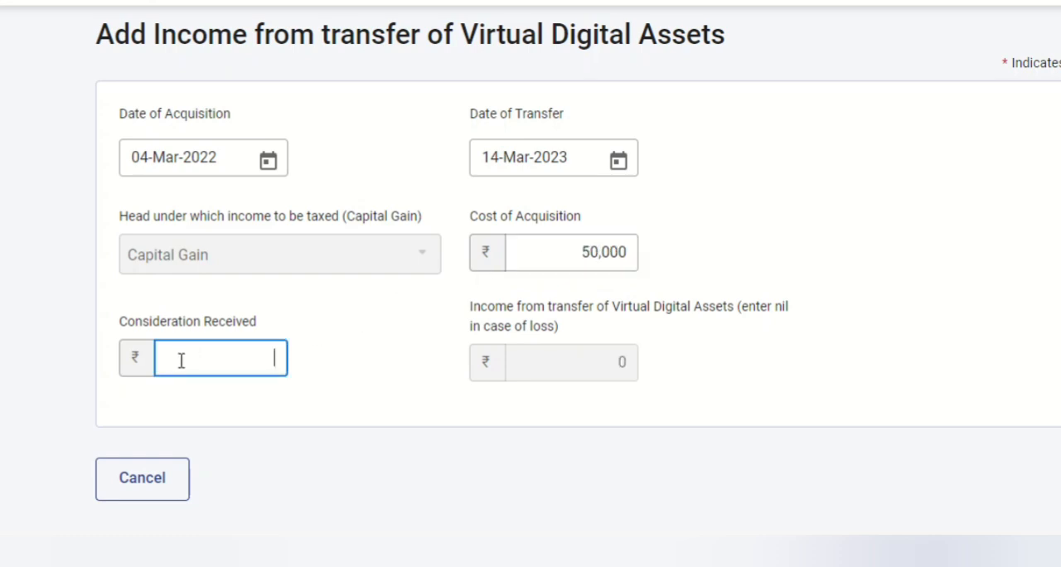
type("1,00,0")
type("00000")
left_click(1011, 204)
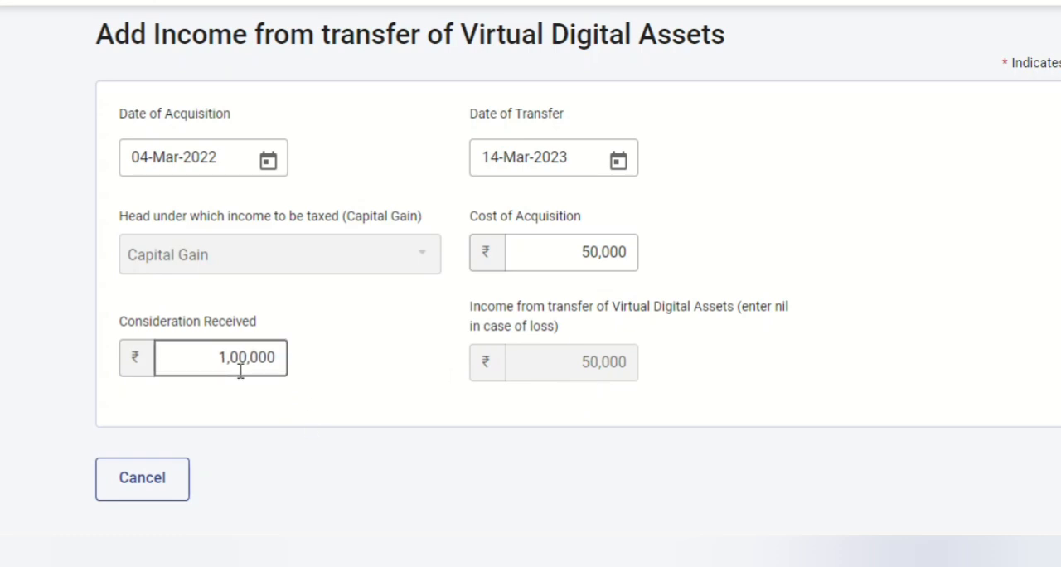
Raise the Cost of Acquisition to 2,00,000 and check the income calculated for a loss on the transfer
left_click(571, 251)
left_click_drag(559, 251, 663, 251)
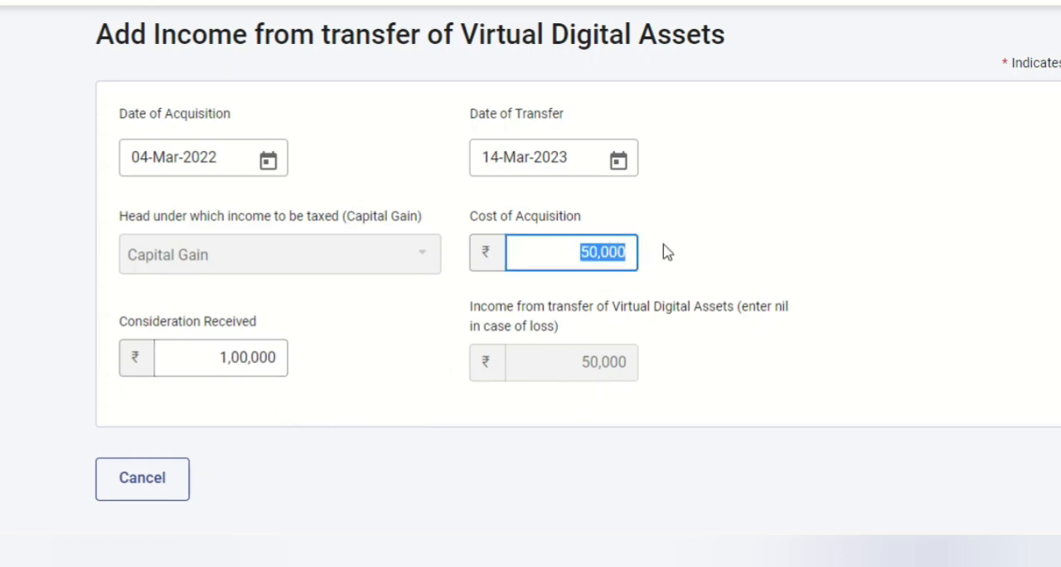
type("2,00,00")
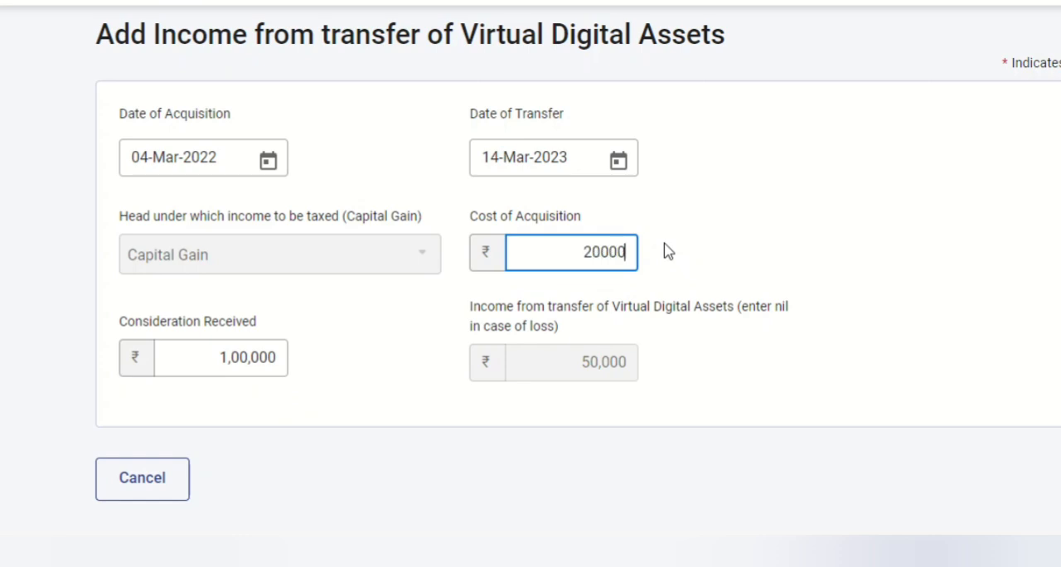
type("0")
left_click(773, 248)
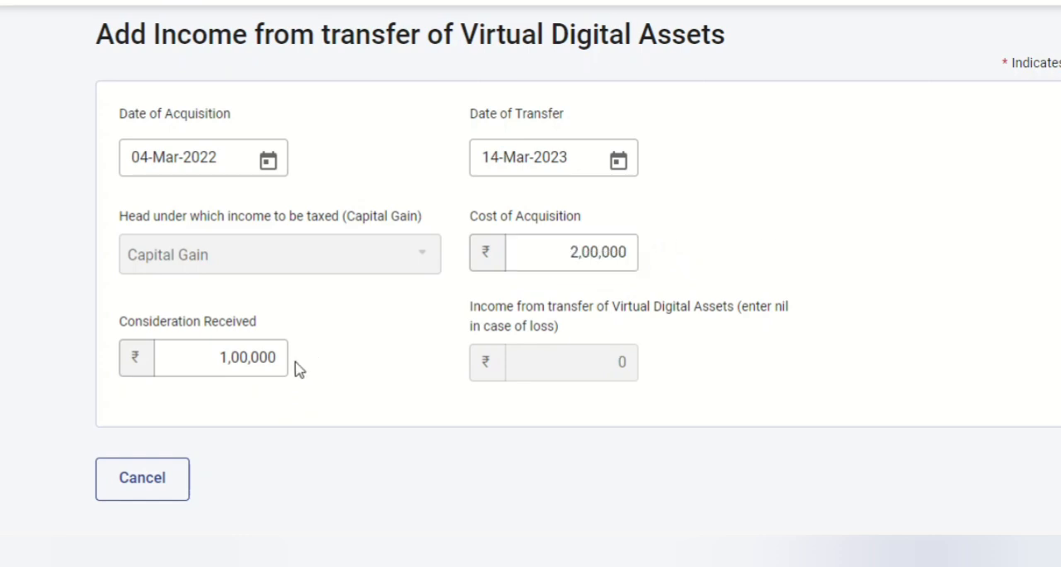
left_click(286, 358)
left_click(563, 262)
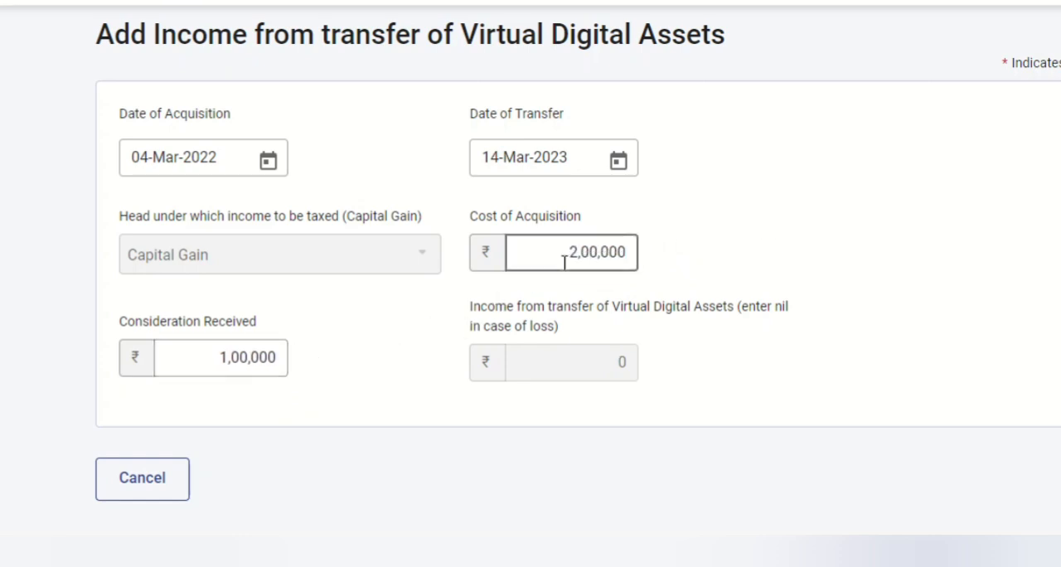
left_click(544, 369)
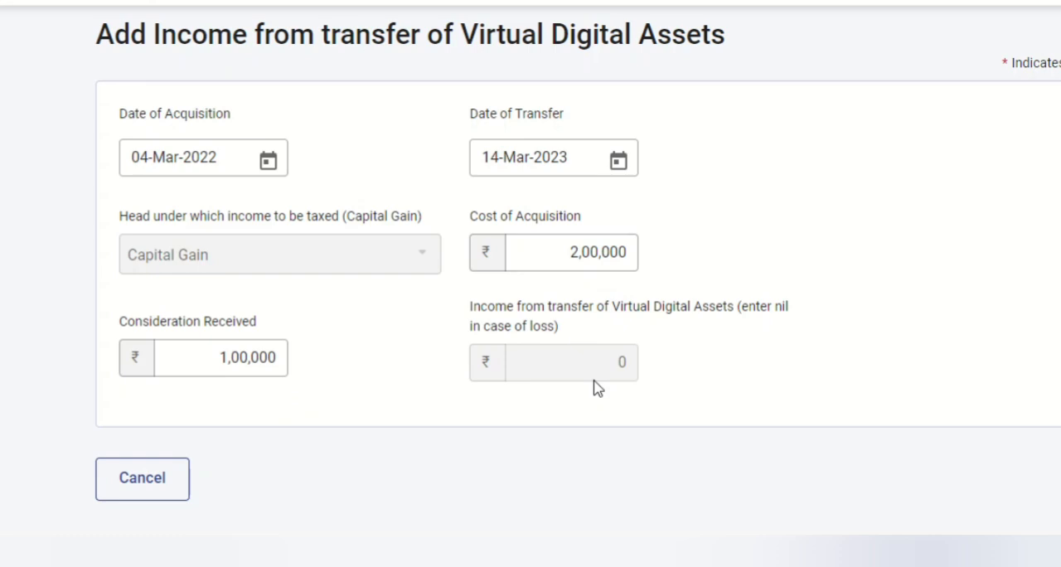
Cancel the Virtual Digital Assets entry and return to the Schedules Summary
scroll(597, 388, "up", 3)
left_click_drag(464, 154, 694, 173)
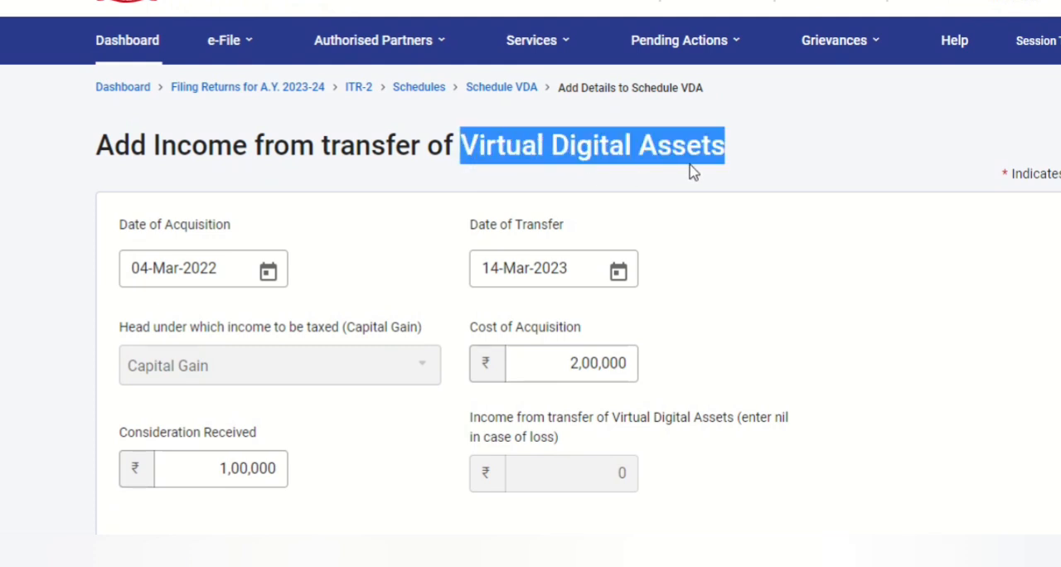
left_click(716, 204)
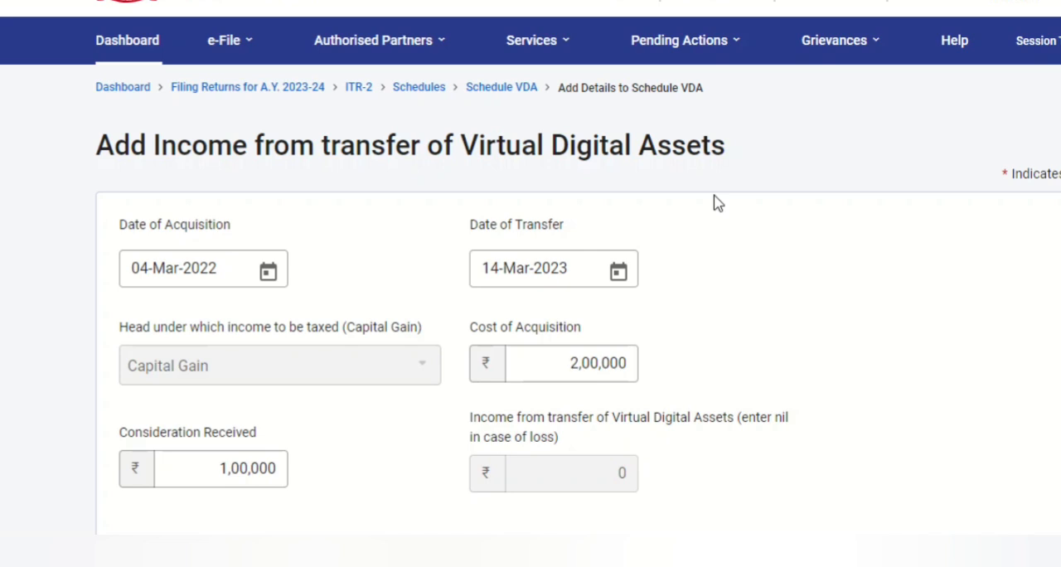
scroll(372, 307, "down", 2)
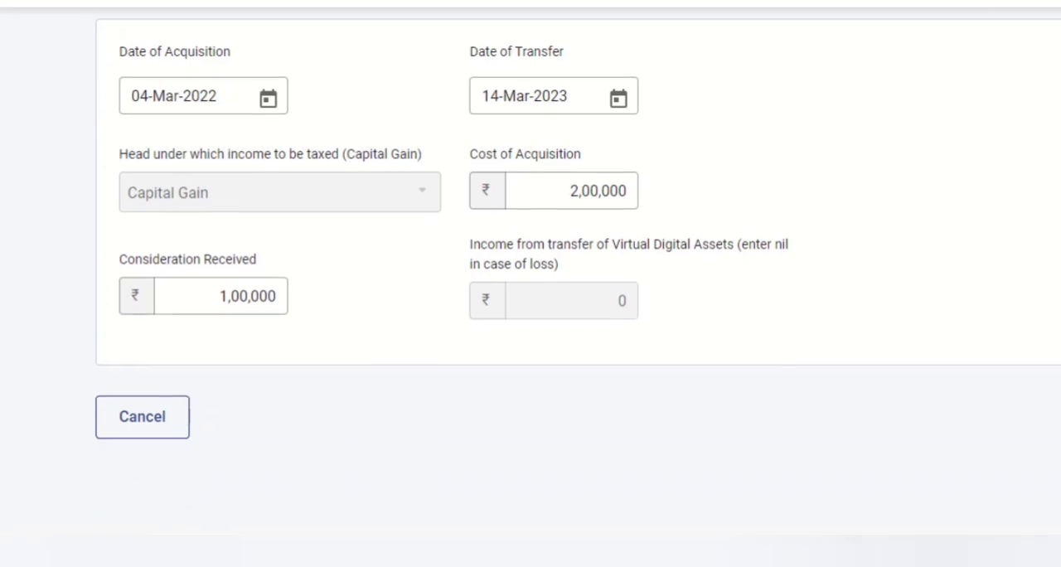
left_click(146, 412)
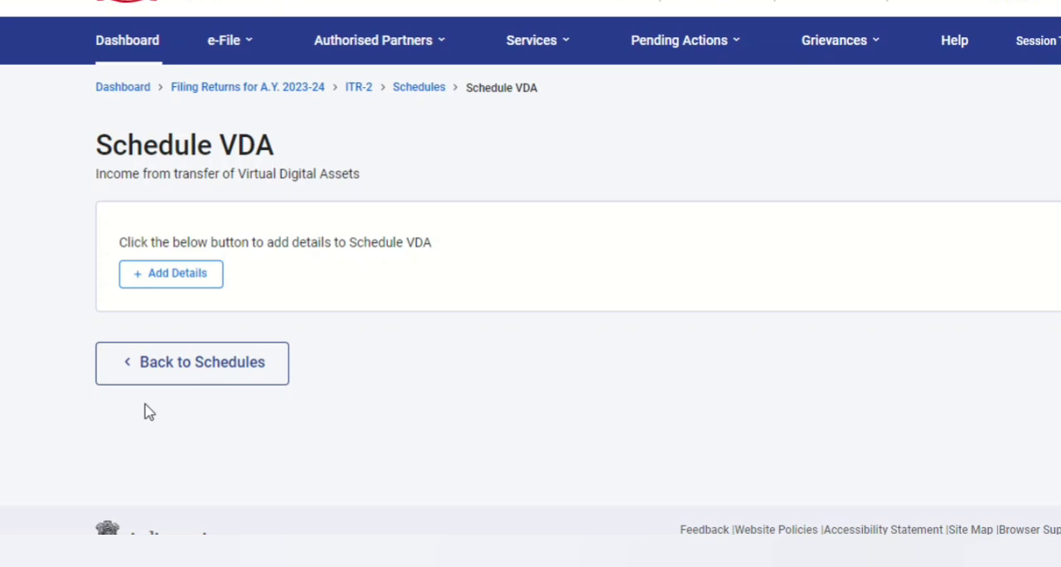
left_click(196, 366)
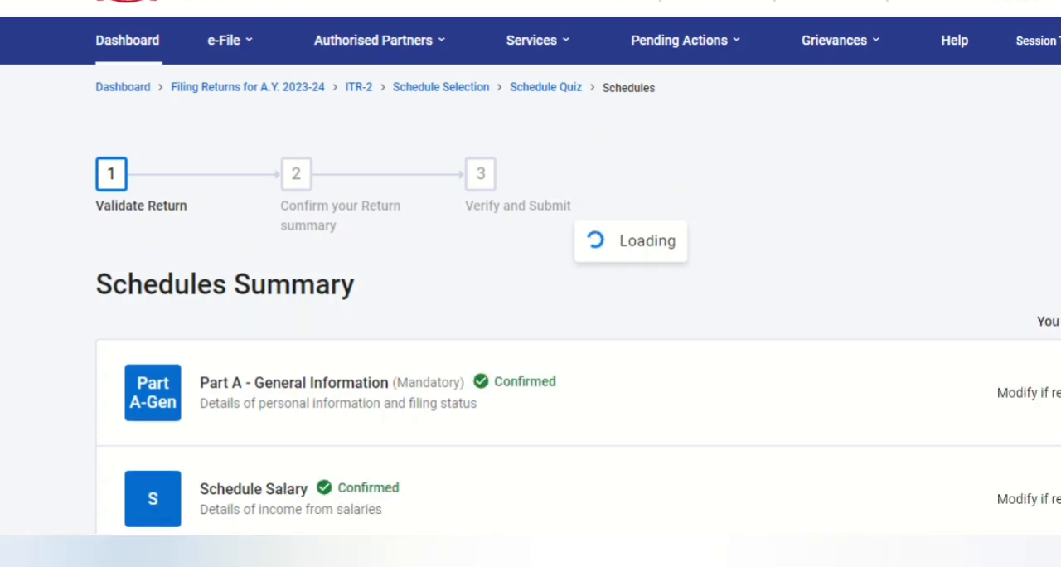
Open Schedule Income from other sources and review its income, deduction and race horse sections
scroll(531, 282, "down", 10)
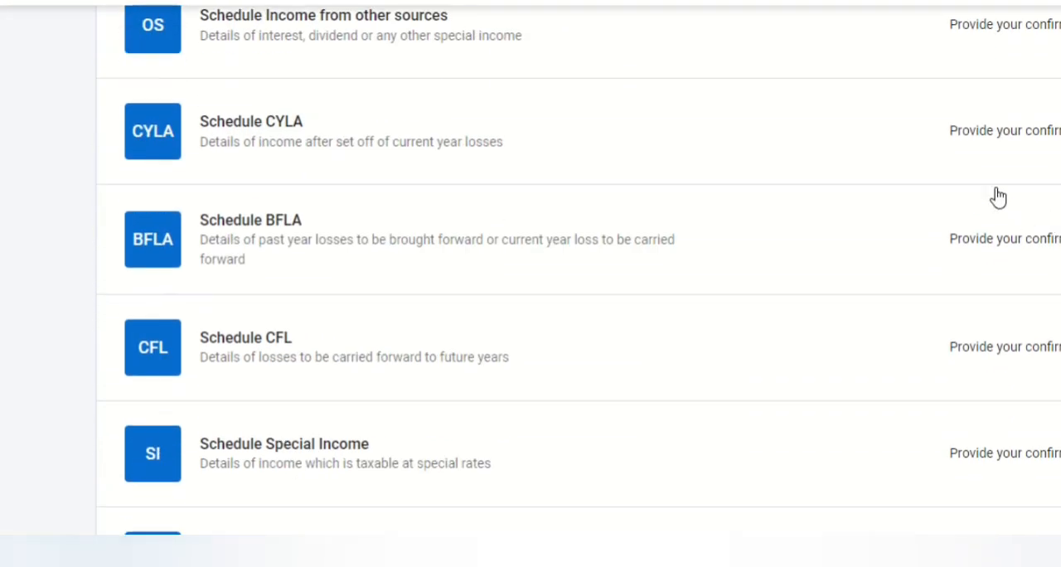
scroll(530, 282, "up", 1)
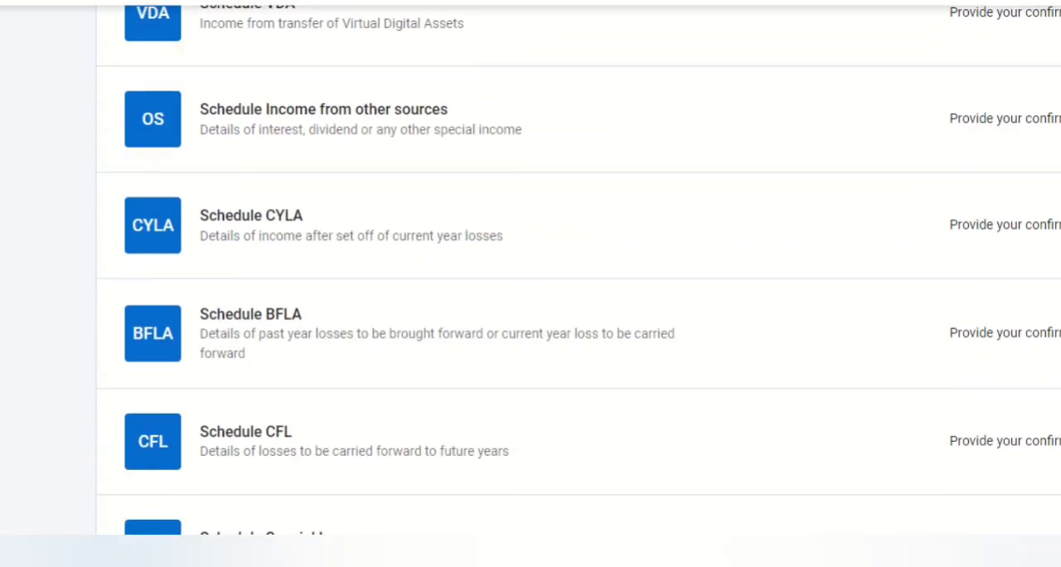
left_click(1026, 131)
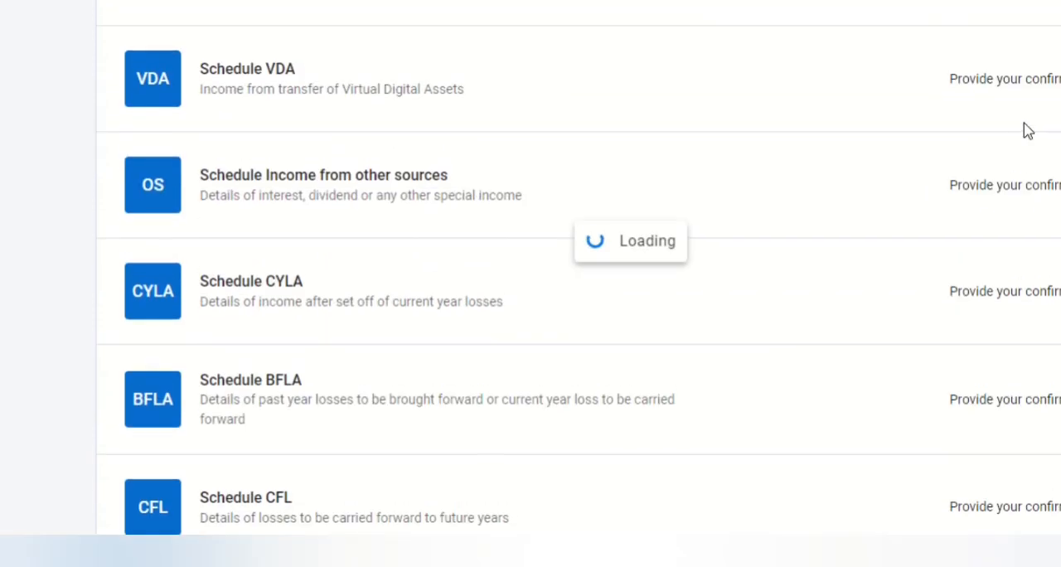
scroll(1026, 131, "down", 1)
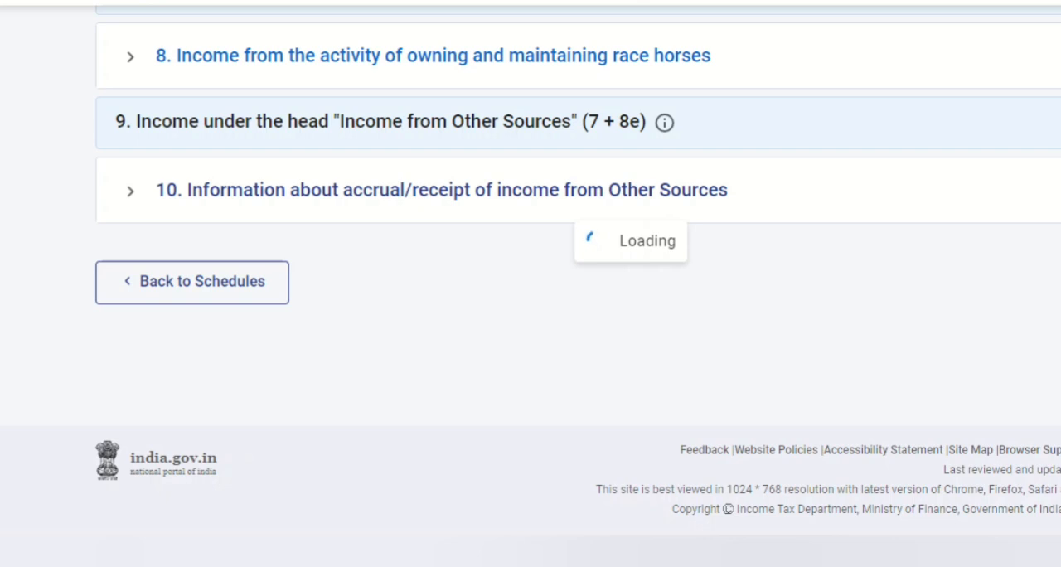
scroll(530, 281, "up", 3)
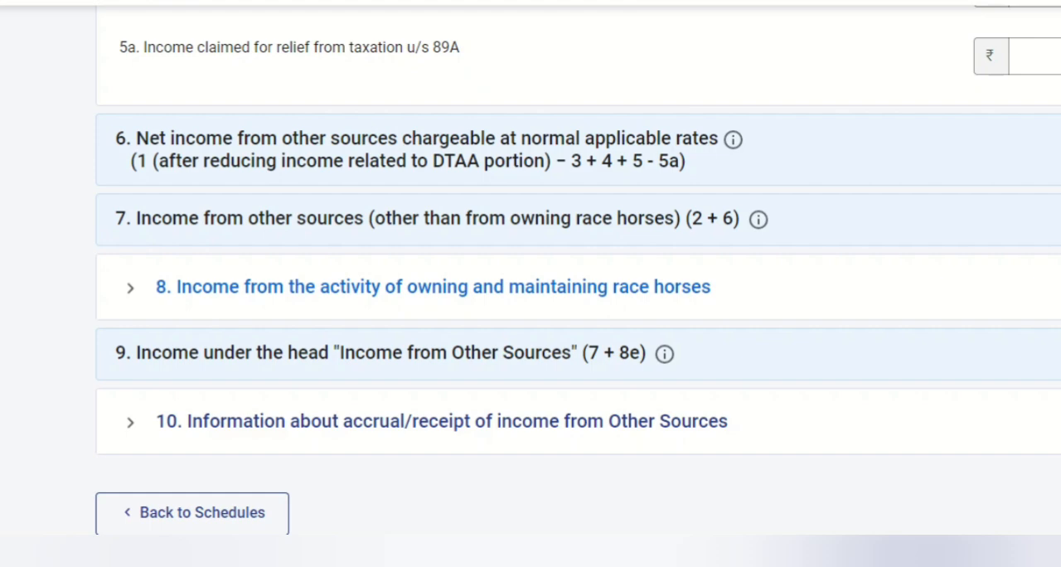
scroll(531, 282, "up", 10)
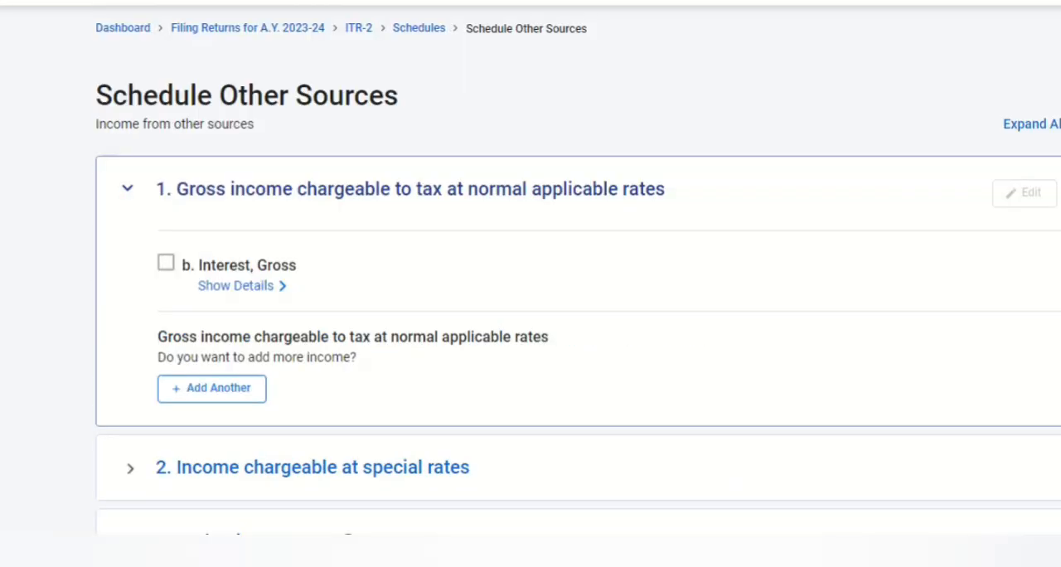
scroll(530, 281, "down", 6)
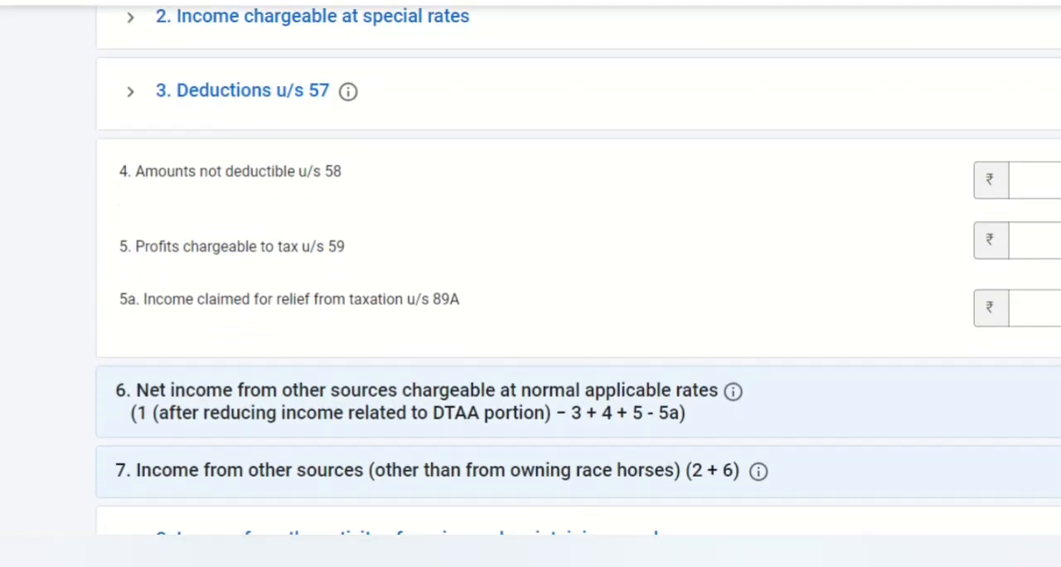
scroll(531, 281, "down", 3)
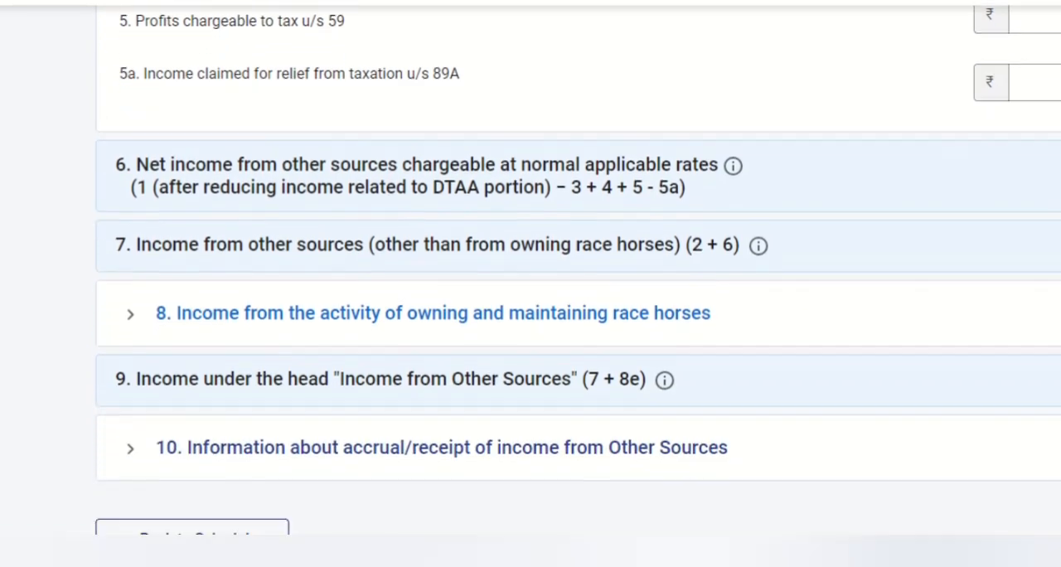
scroll(530, 282, "down", 2)
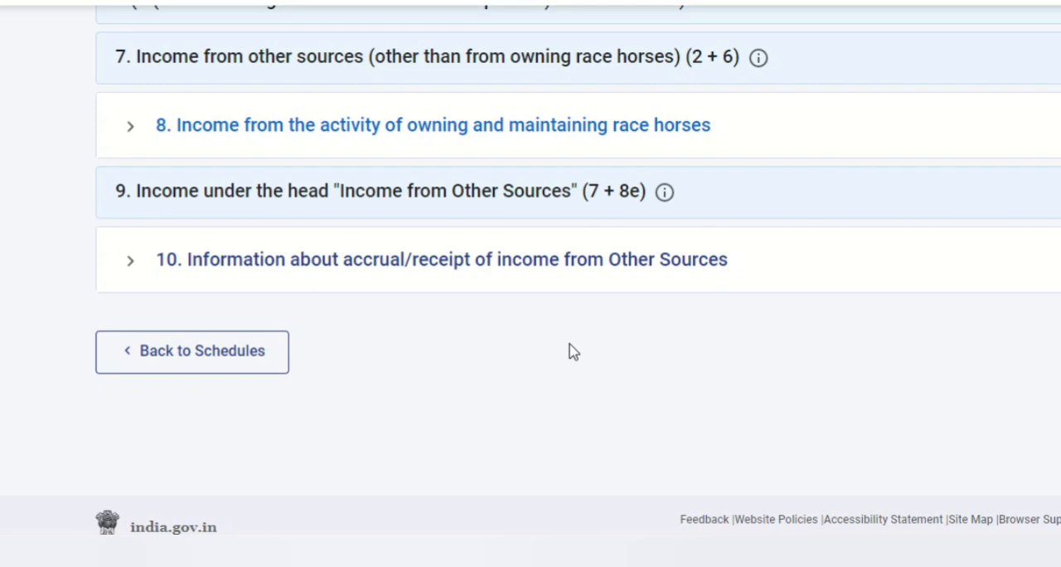
Expand section 10 on accrual/receipt of income from Other Sources, review its period-wise rows, and confirm the schedule
left_click(365, 267)
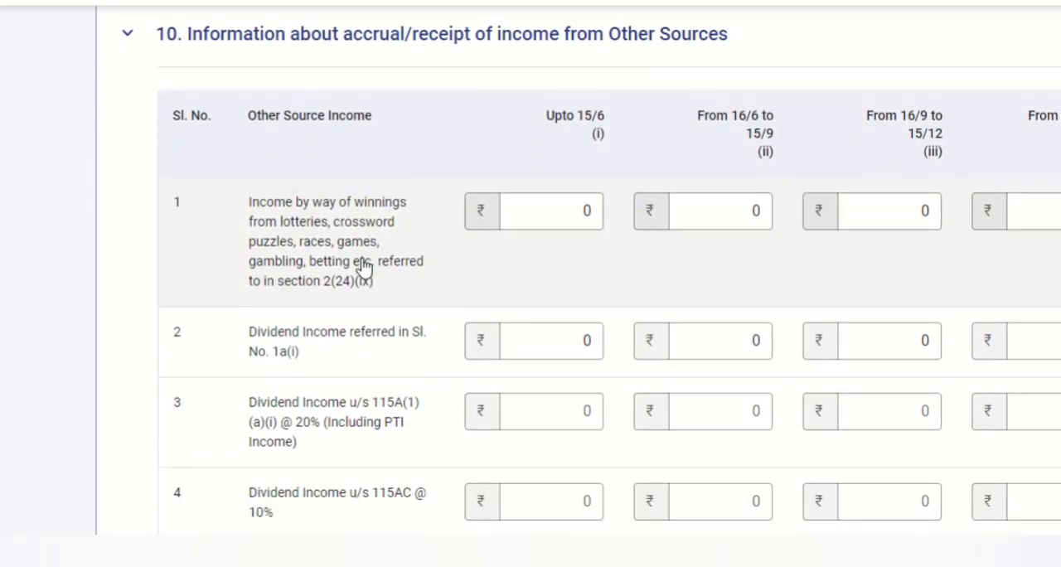
scroll(365, 267, "down", 5)
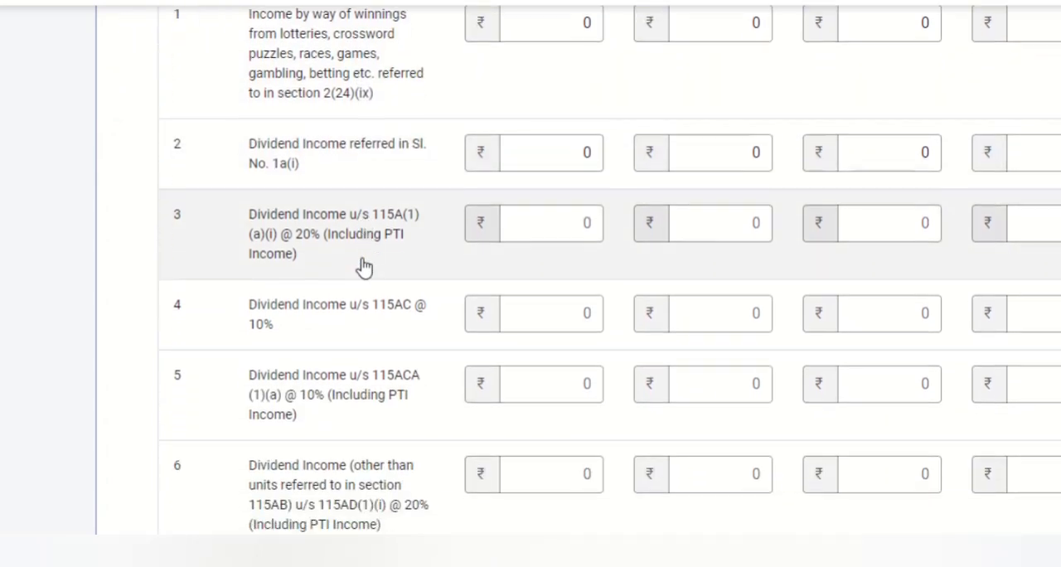
scroll(259, 279, "up", 3)
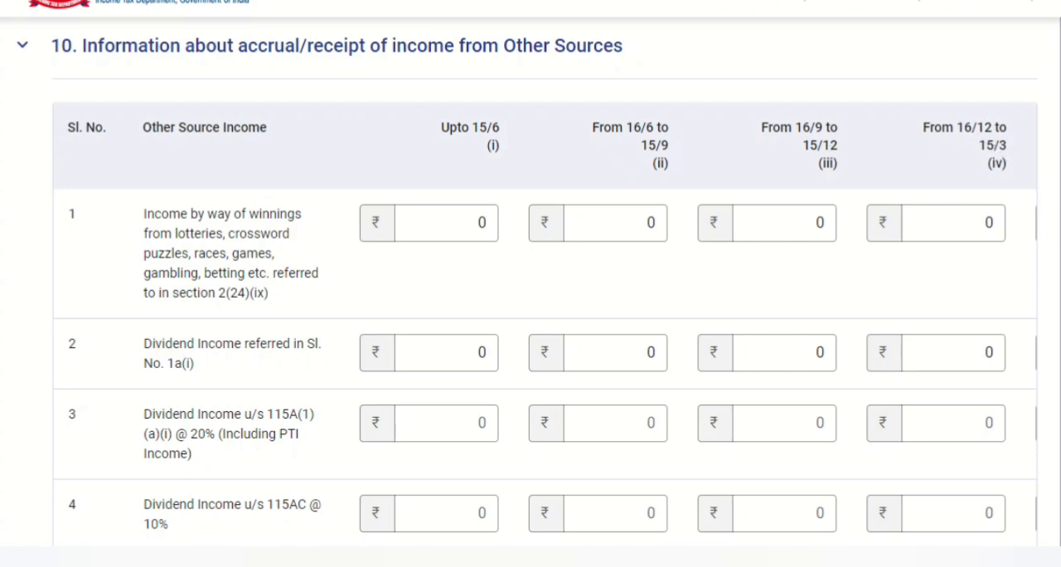
scroll(531, 291, "down", 3)
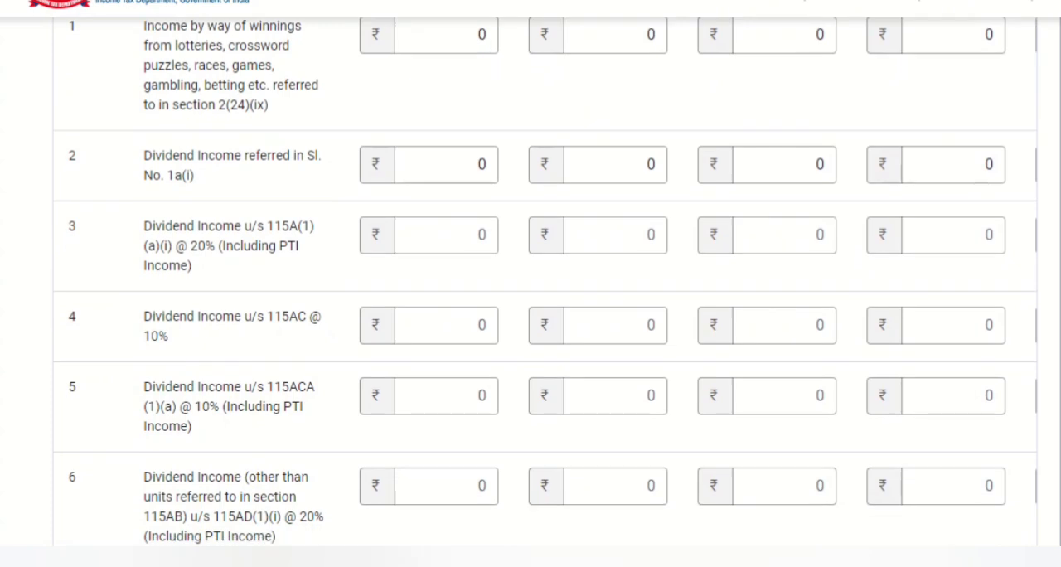
scroll(531, 290, "down", 5)
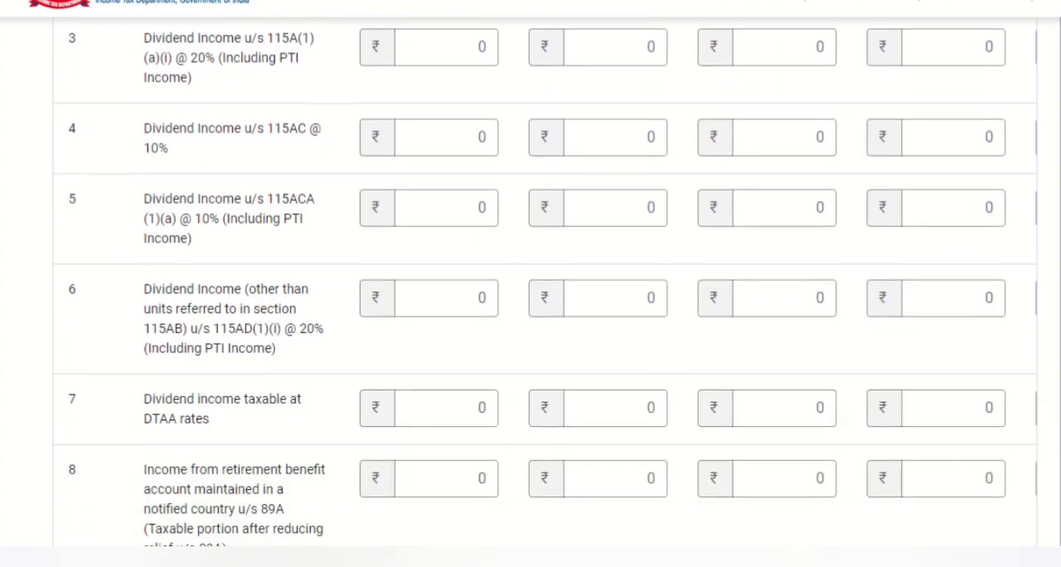
left_click(1026, 302)
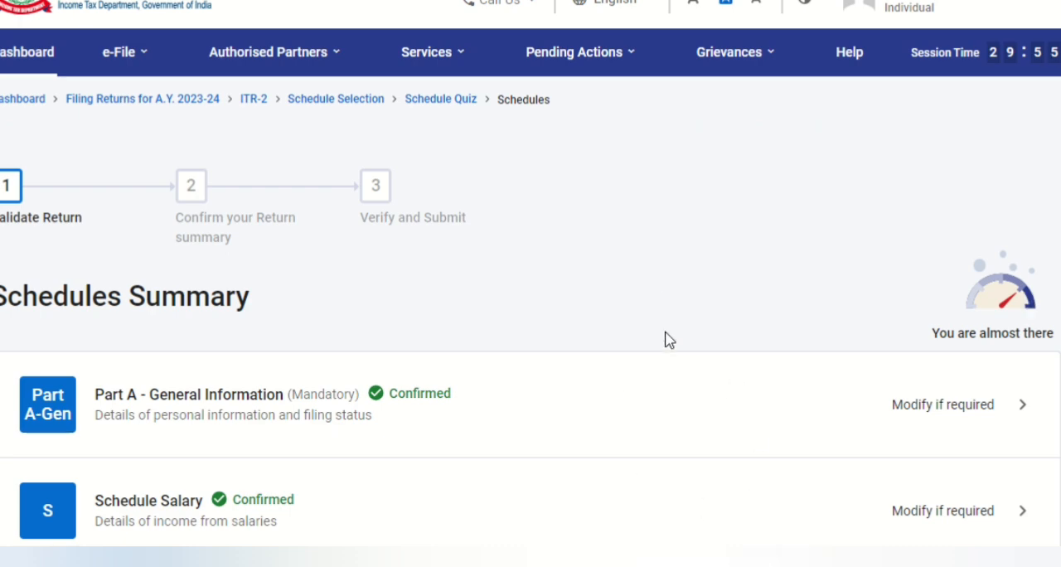
Open Schedule VIA for Chapter VI-A deductions and confirm it without adding any deduction
scroll(668, 340, "down", 9)
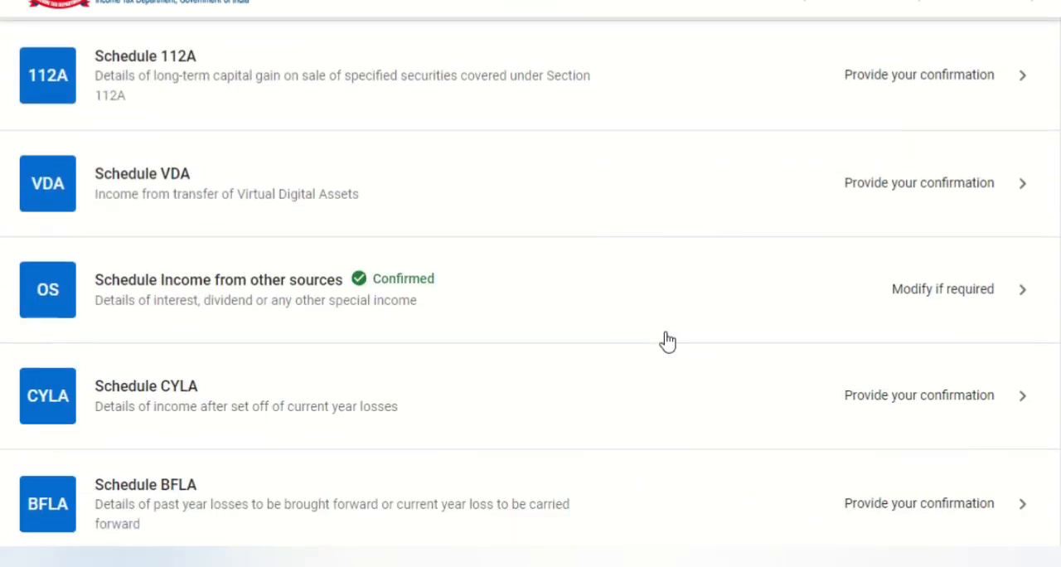
scroll(667, 339, "down", 1)
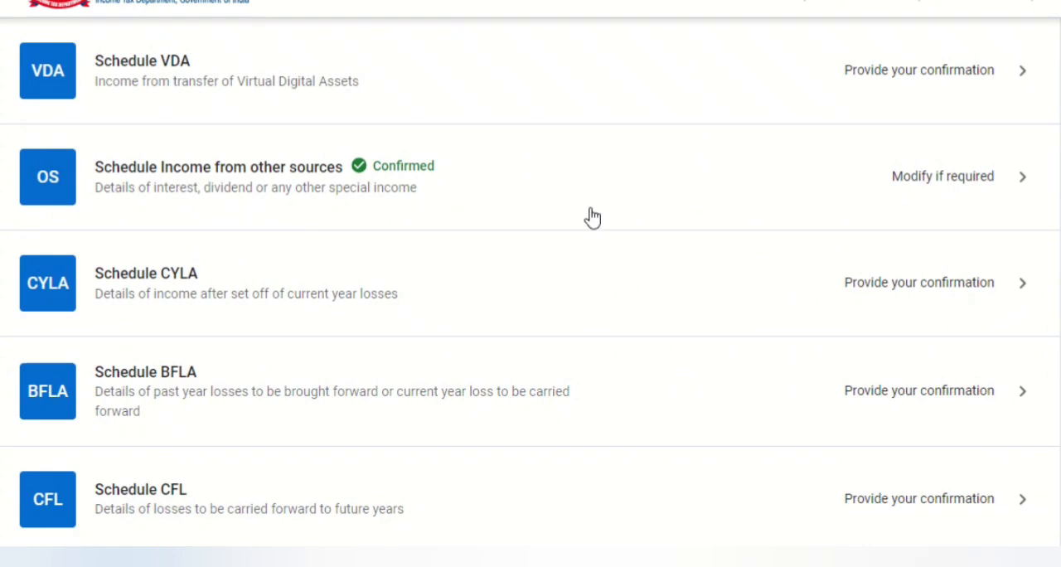
scroll(591, 217, "down", 2)
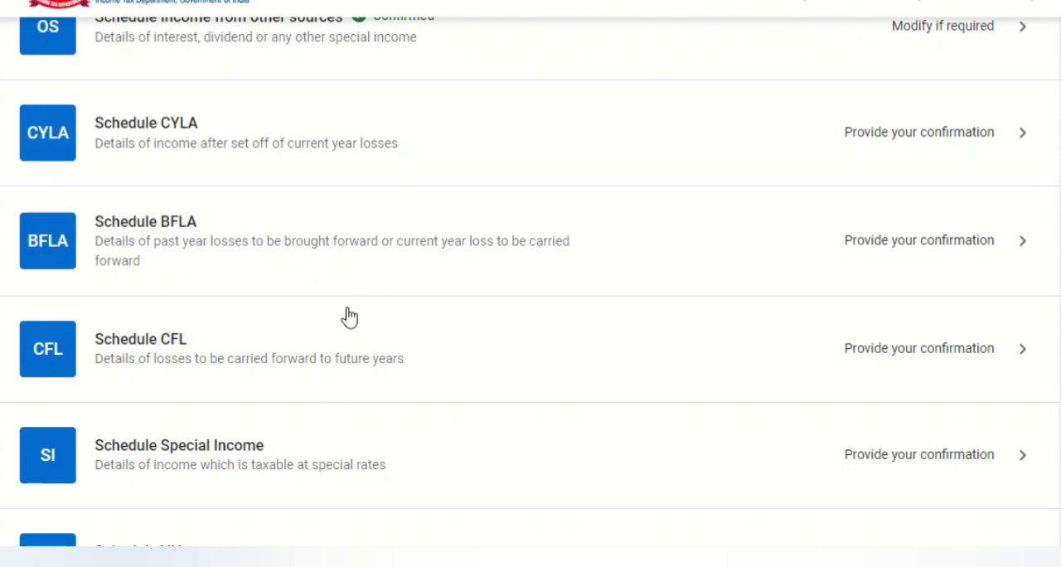
scroll(349, 316, "down", 3)
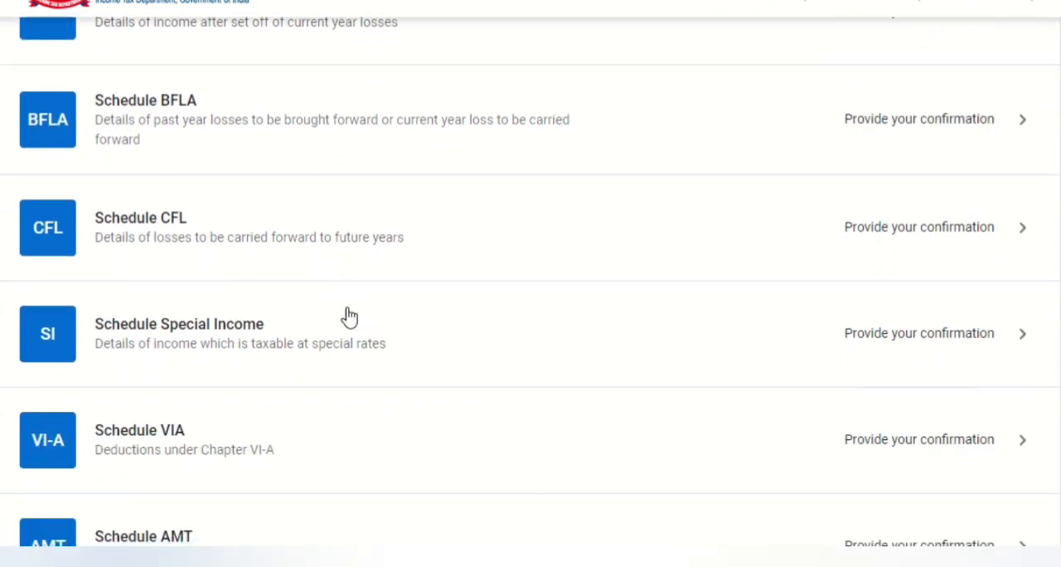
scroll(349, 317, "down", 1)
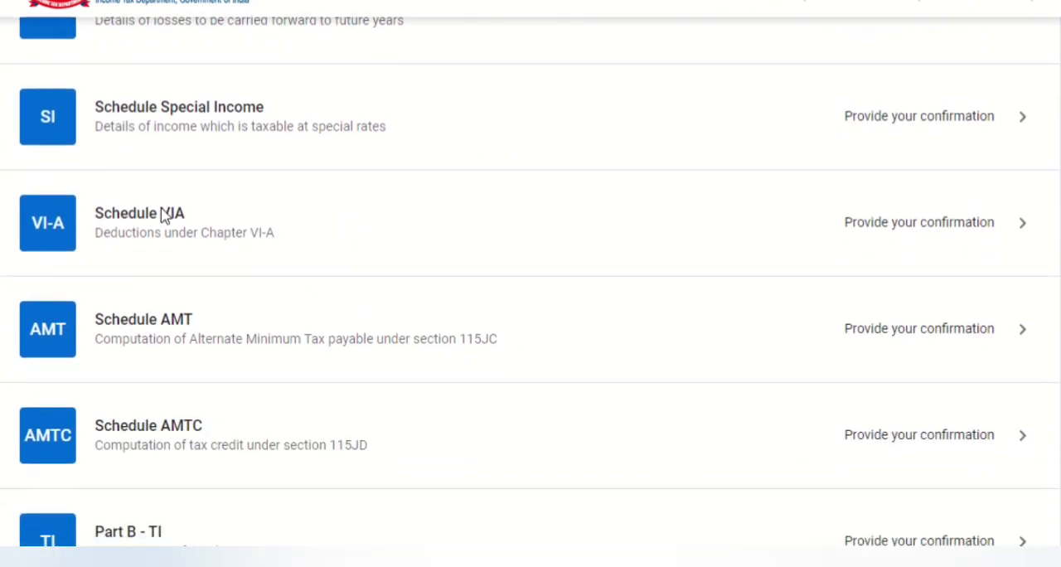
left_click(225, 223)
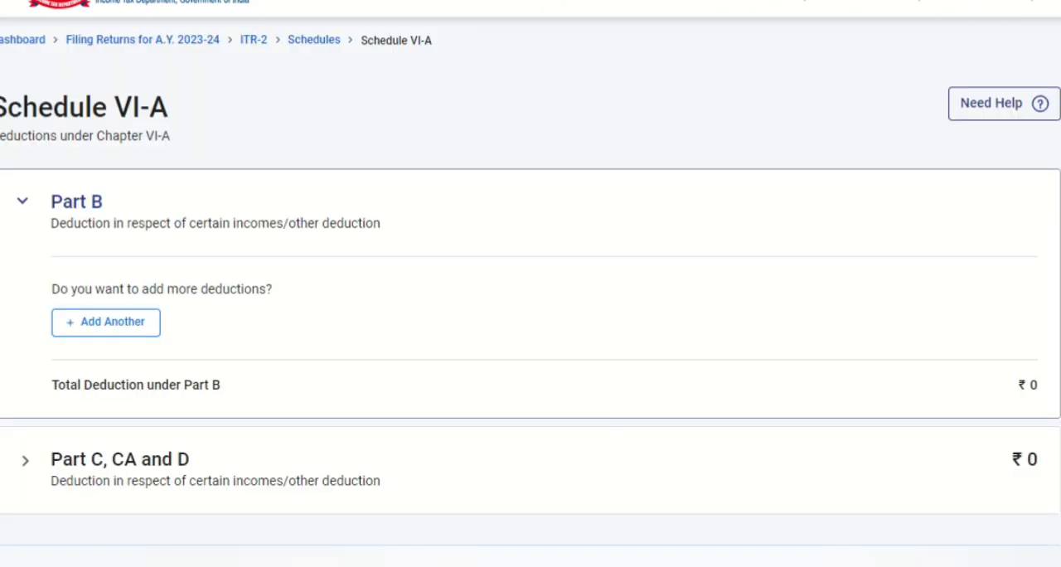
scroll(531, 331, "down", 5)
left_click(997, 284)
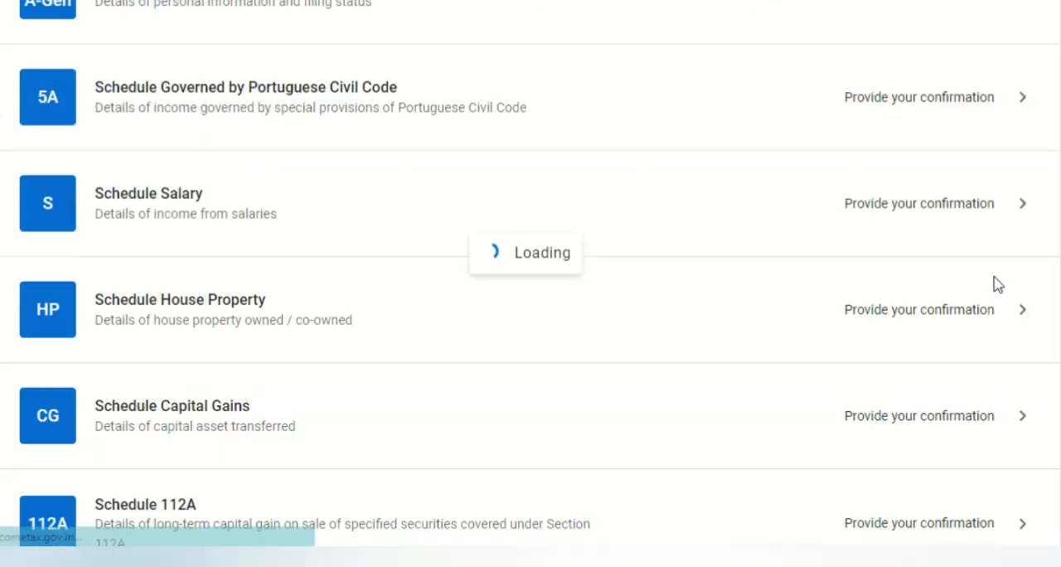
Open Part B - TTI and review the tax liability, taxes paid, amount payable, refund and foreign asset question
scroll(997, 284, "down", 10)
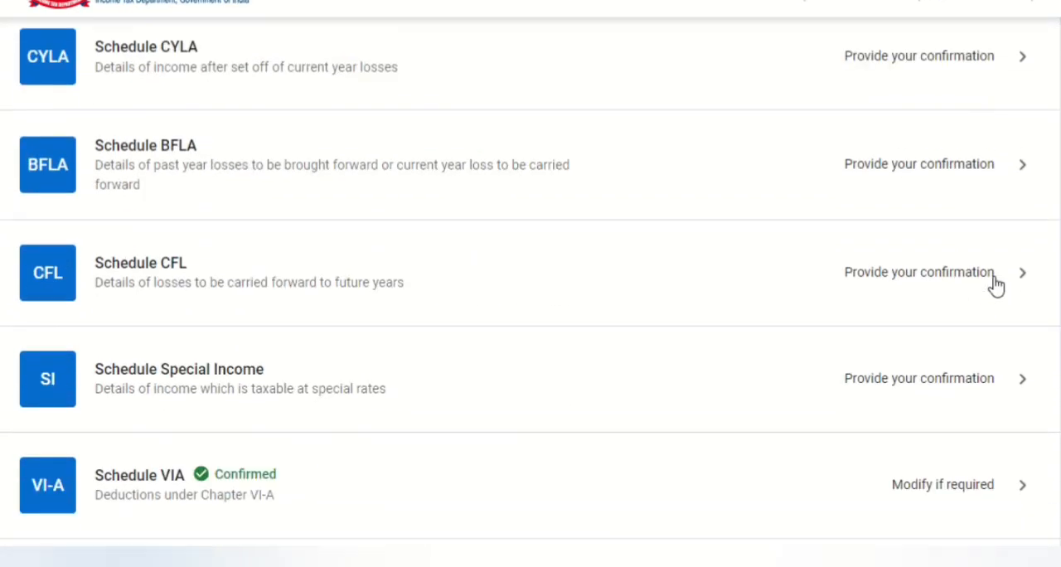
scroll(996, 284, "down", 5)
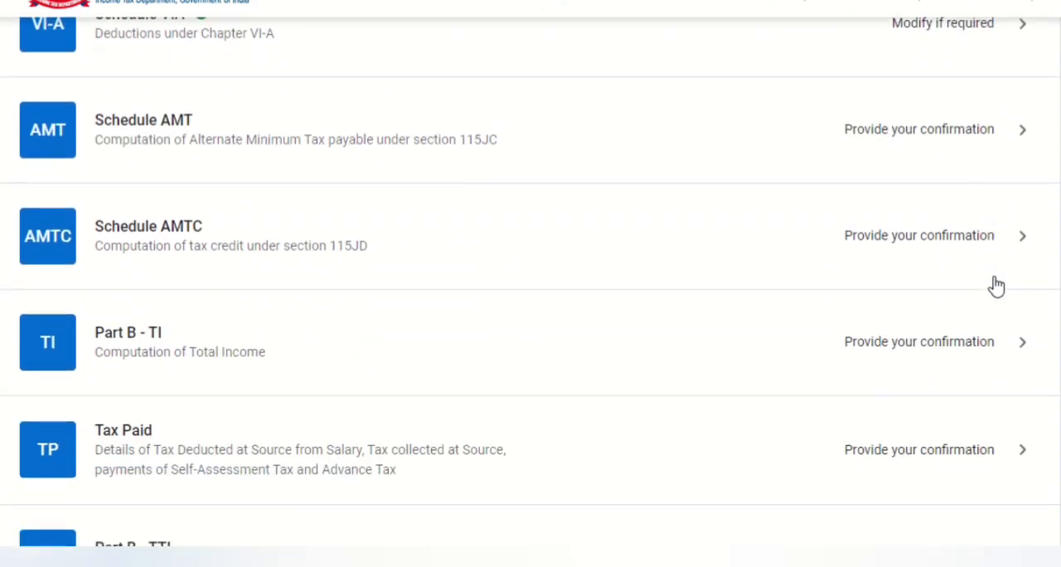
scroll(996, 284, "down", 2)
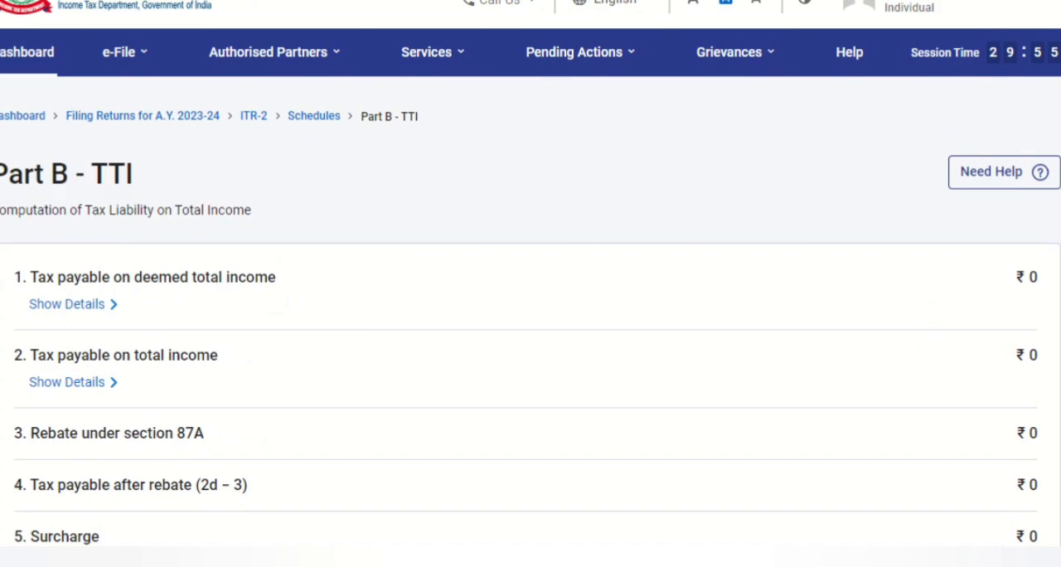
scroll(531, 292, "down", 14)
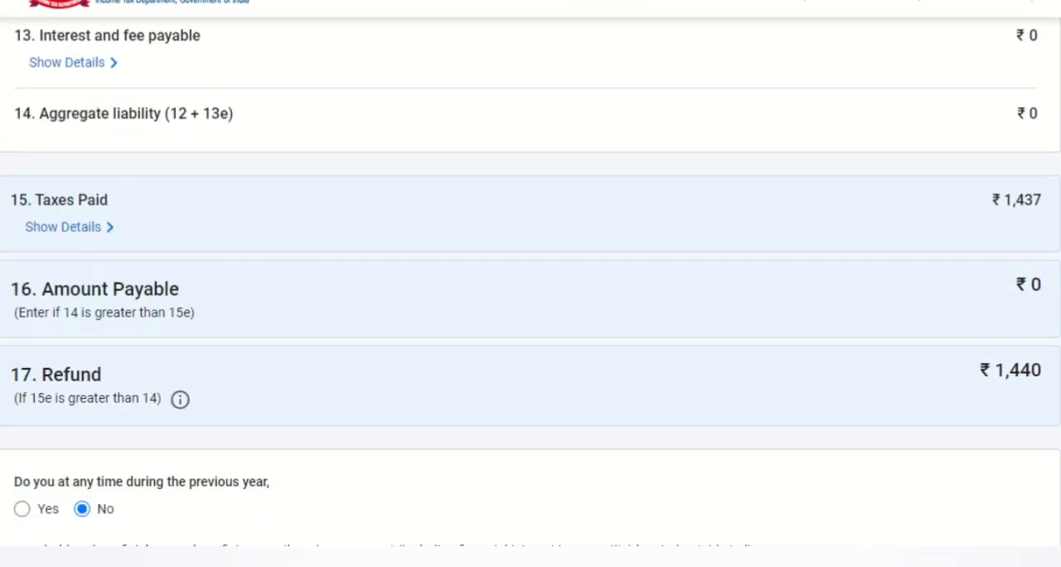
scroll(531, 293, "down", 1)
scroll(530, 292, "up", 2)
scroll(531, 292, "down", 2)
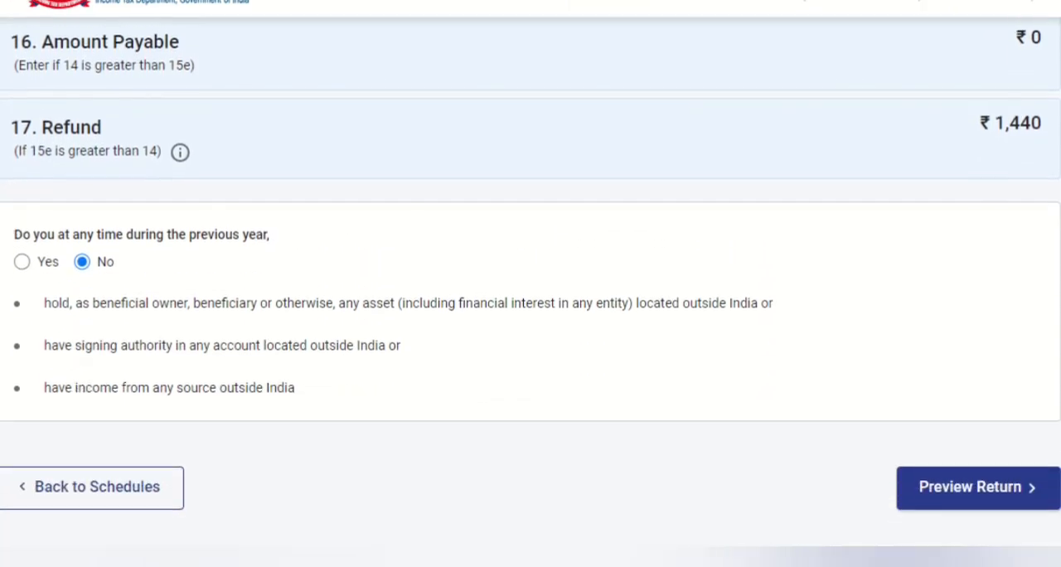
Preview the return from Part B - TTI, look over the preview and submit page, and return to the Schedules Summary
left_click(939, 445)
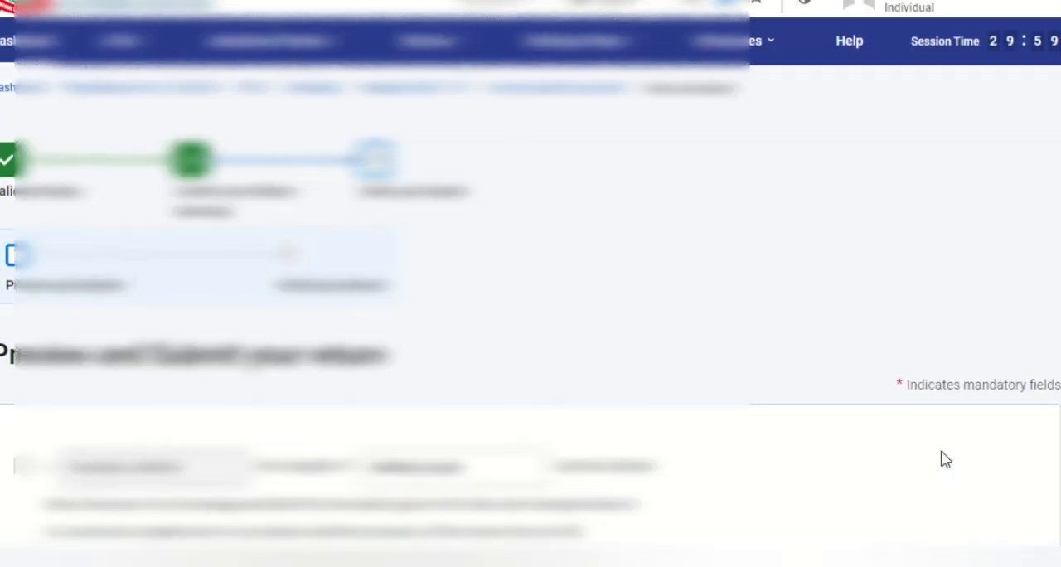
scroll(1052, 344, "down", 10)
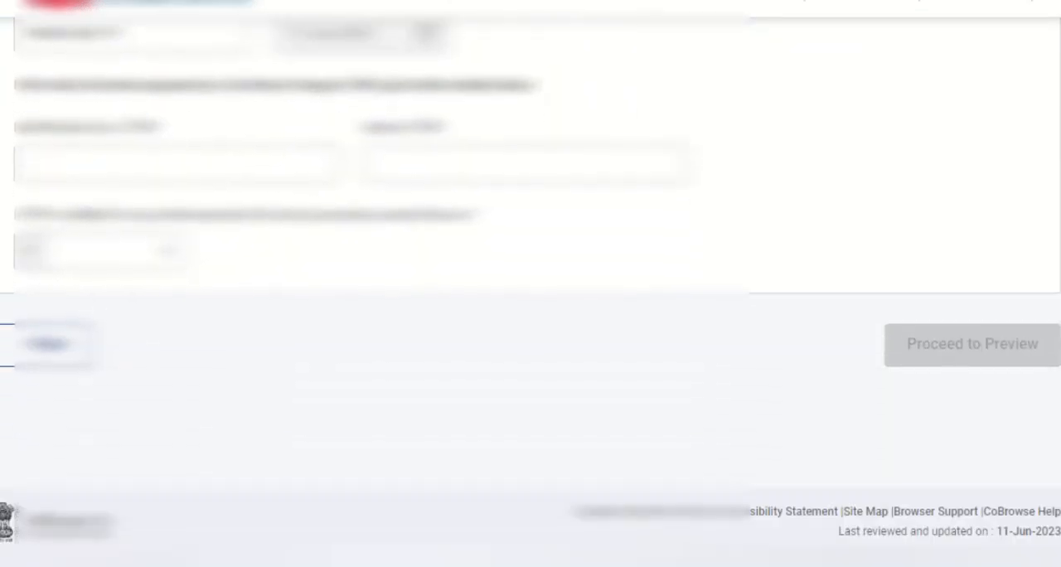
scroll(1053, 344, "up", 1)
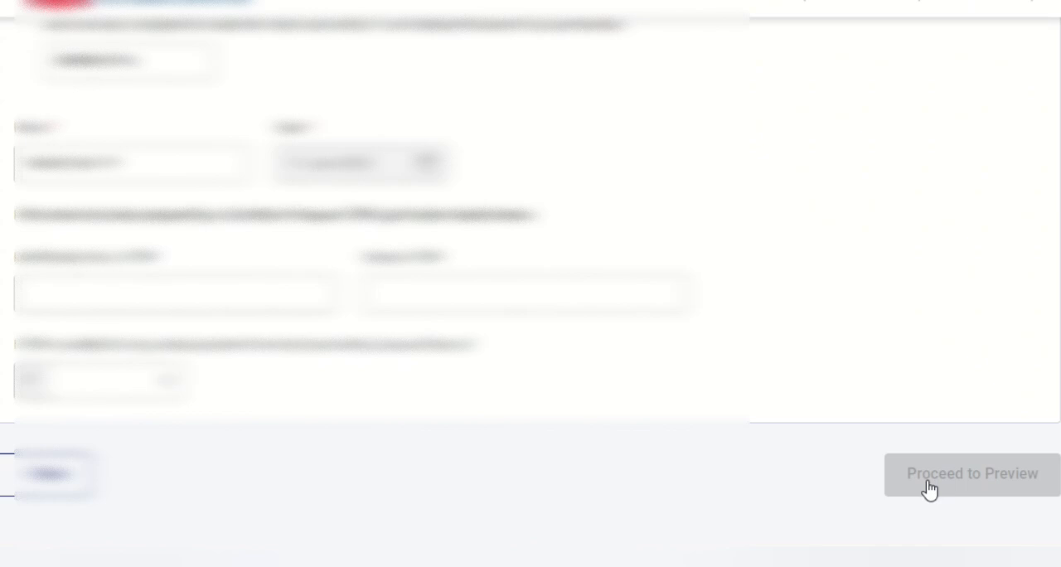
scroll(646, 205, "up", 7)
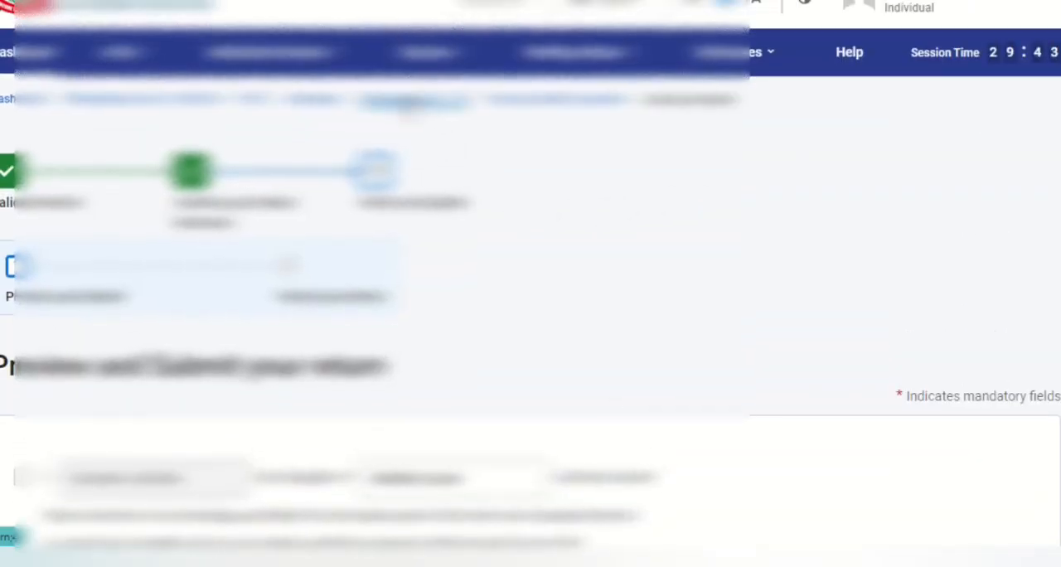
left_click(322, 102)
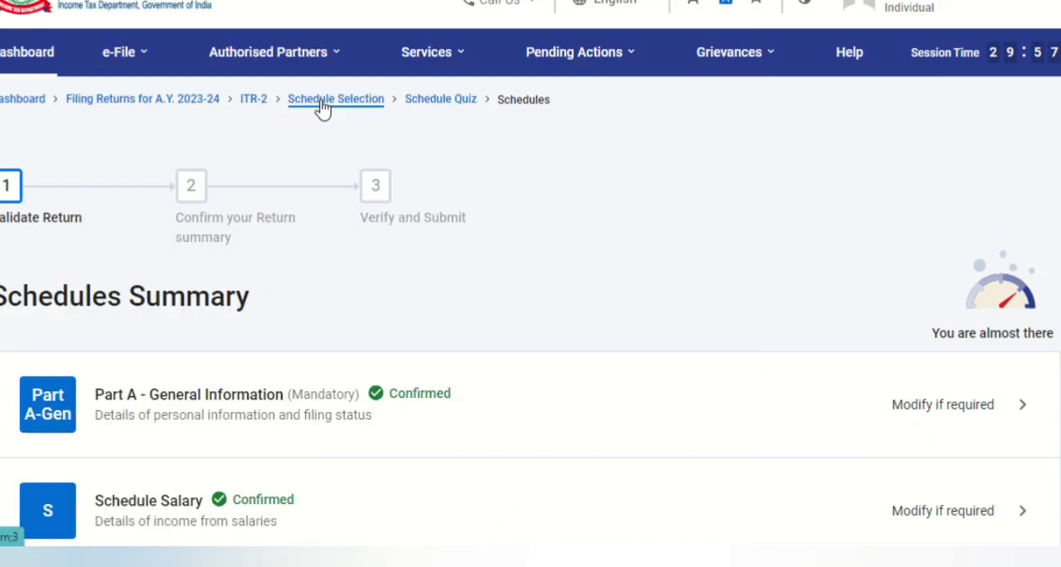
Examine the Schedules Summary for each schedule's confirmation status and the download and verification options below the list
scroll(530, 290, "down", 6)
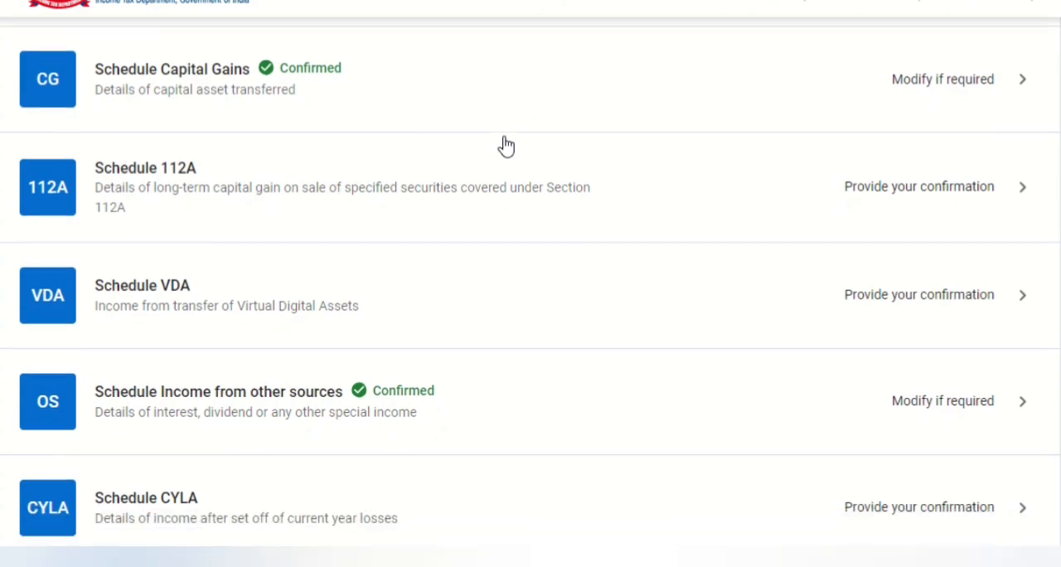
scroll(506, 145, "up", 6)
scroll(506, 146, "down", 1)
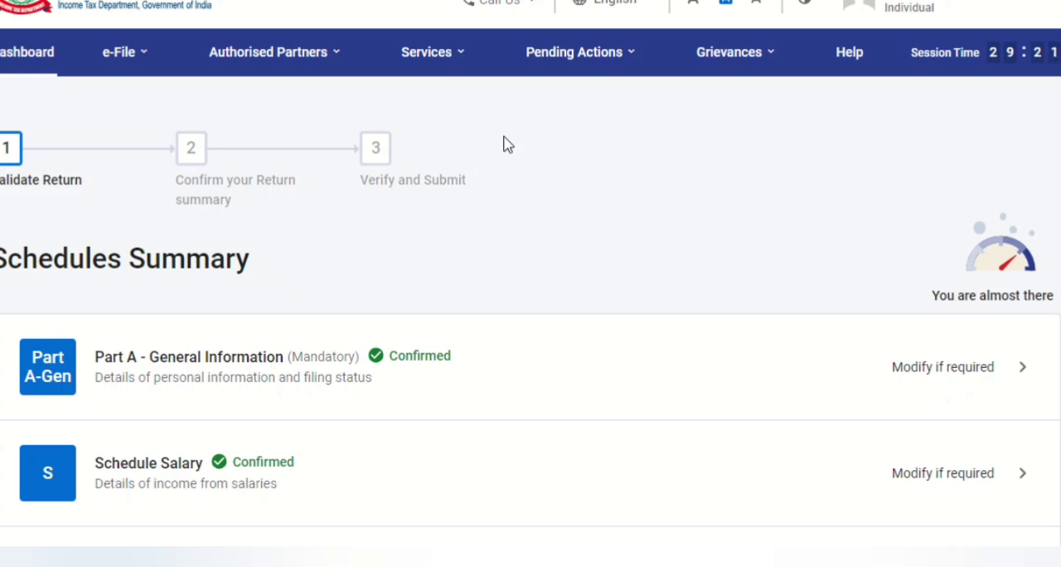
scroll(506, 146, "down", 4)
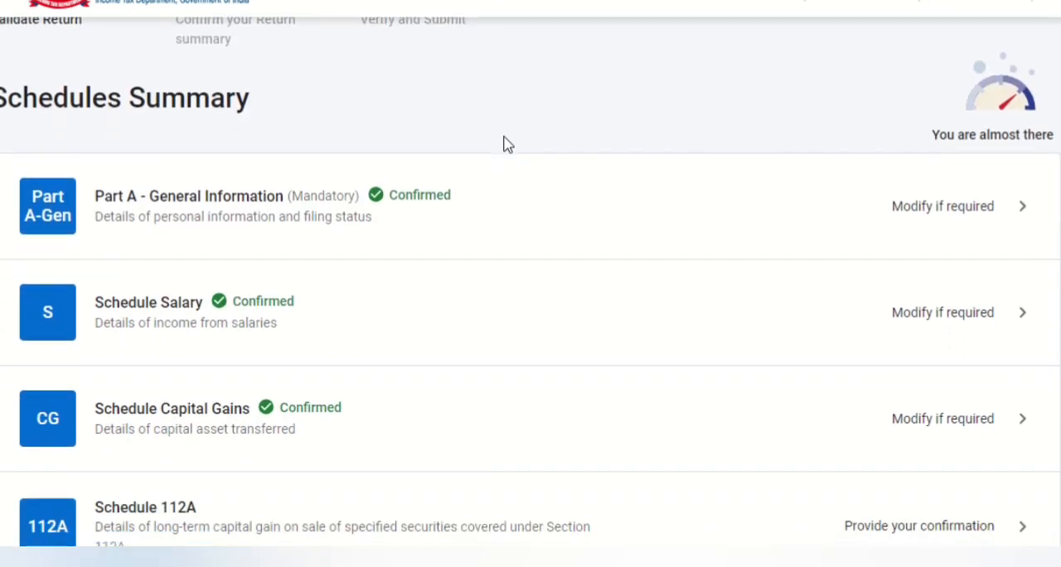
scroll(506, 145, "down", 15)
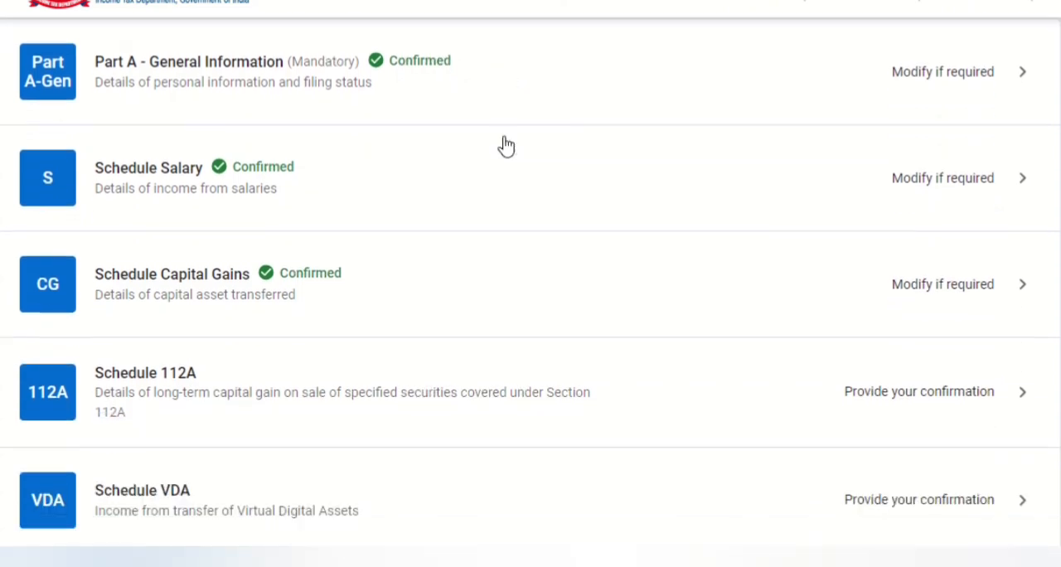
scroll(506, 146, "down", 4)
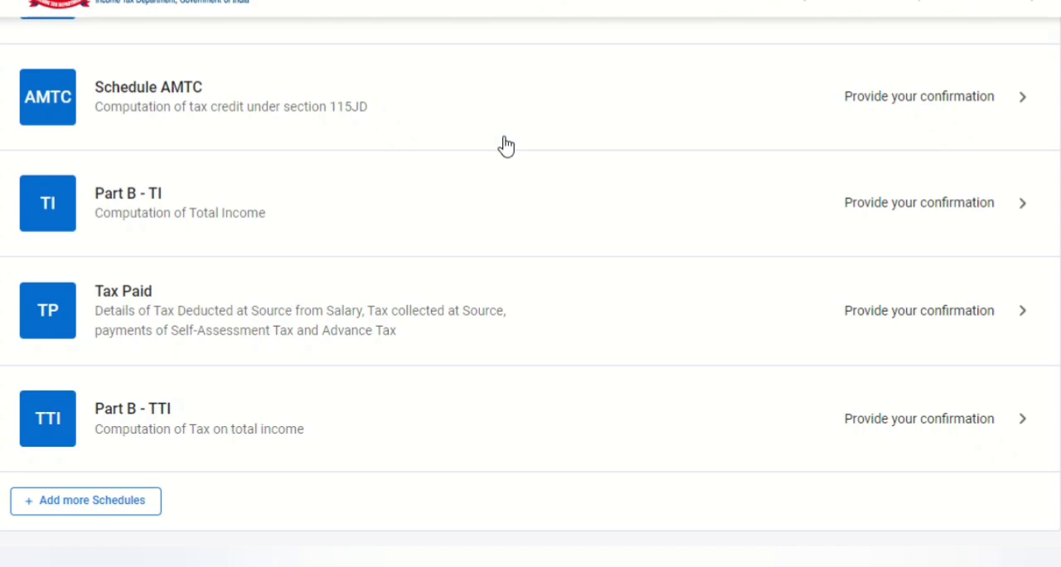
scroll(507, 145, "down", 6)
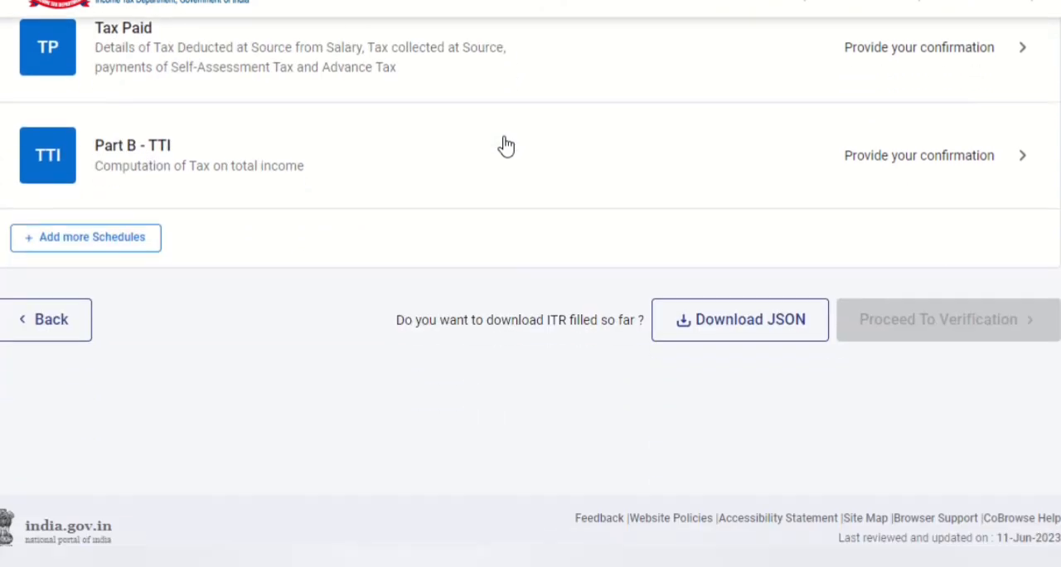
scroll(507, 146, "up", 2)
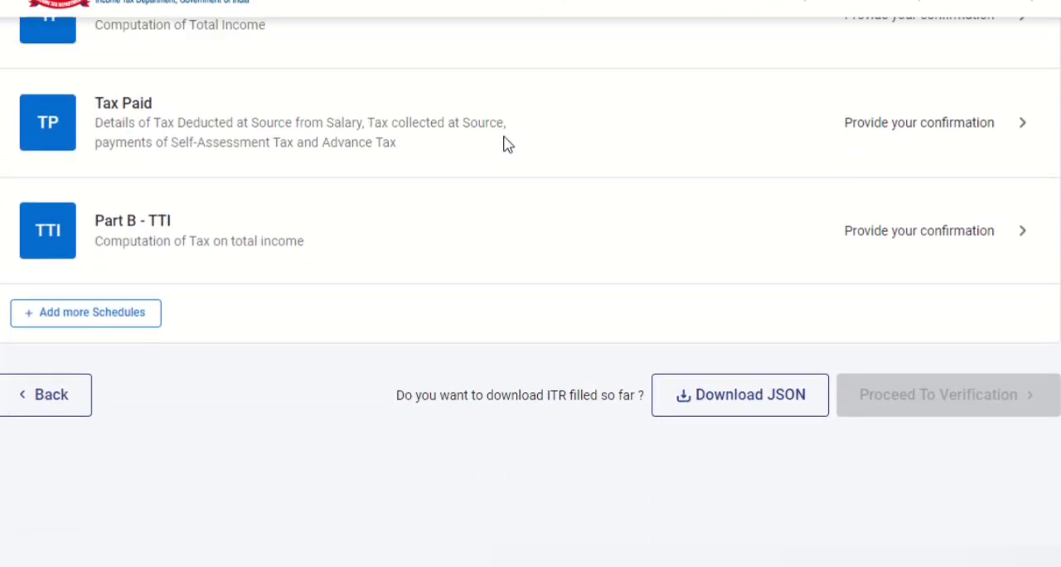